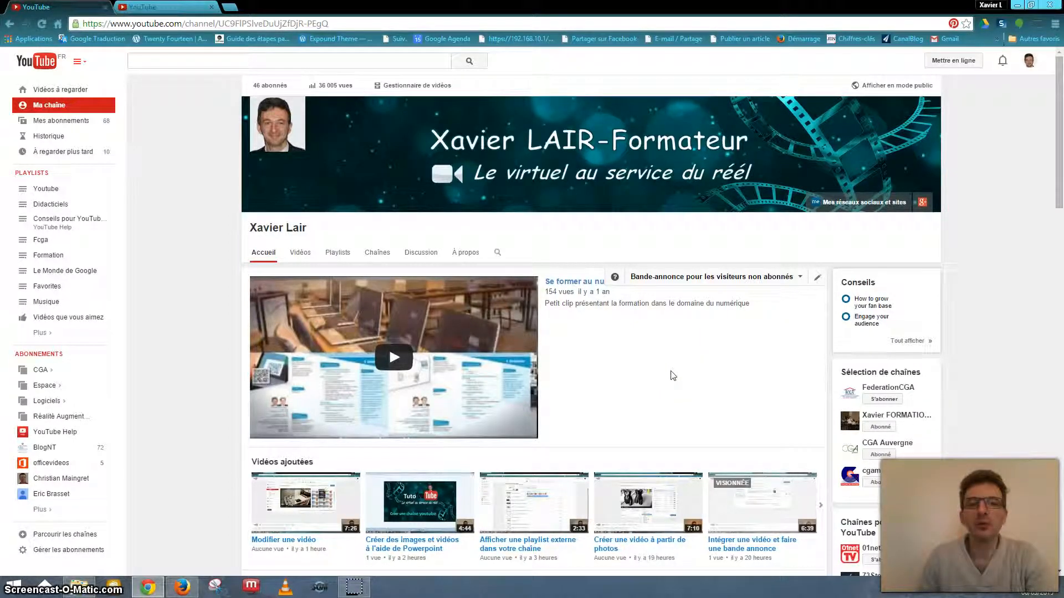
Go from the channel page to Creator Studio and open the video editor (Montage de vidéos).
{"action": "left_click", "coordinate": [661, 371]}
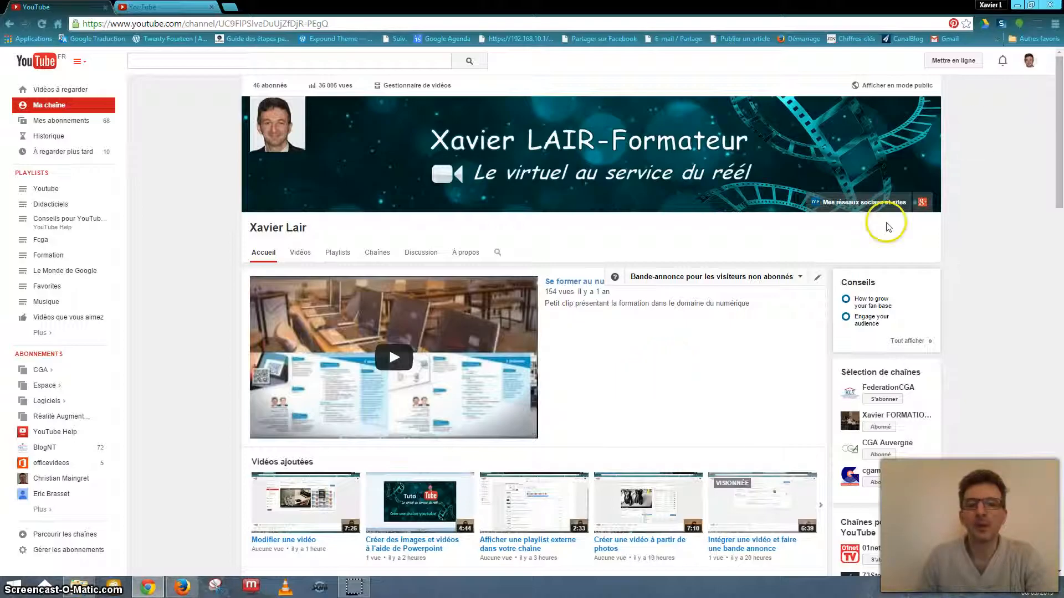
{"action": "left_click", "coordinate": [1029, 61]}
{"action": "left_click", "coordinate": [967, 134]}
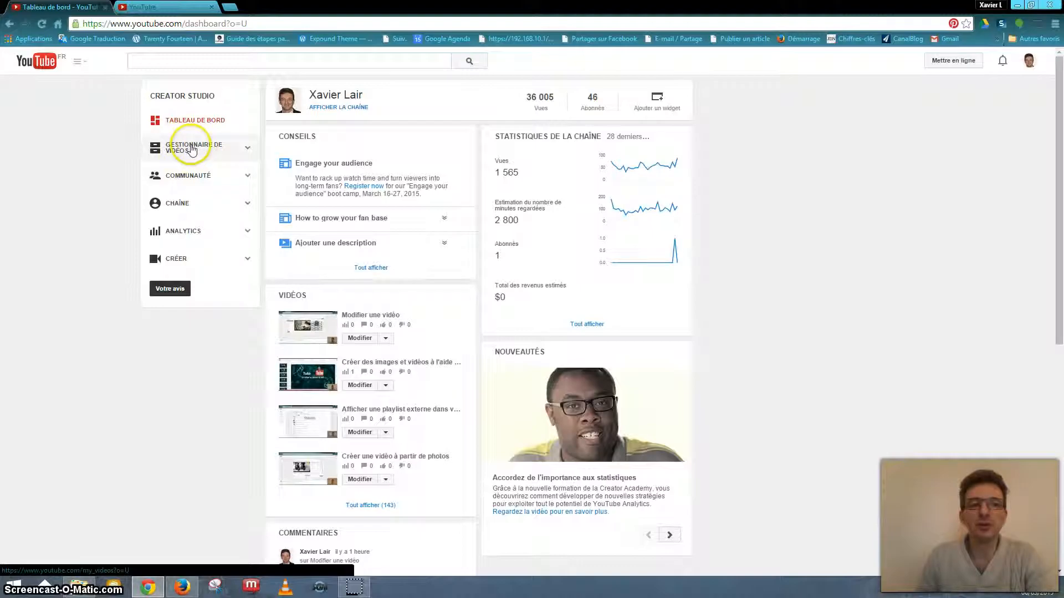
{"action": "left_click", "coordinate": [199, 260]}
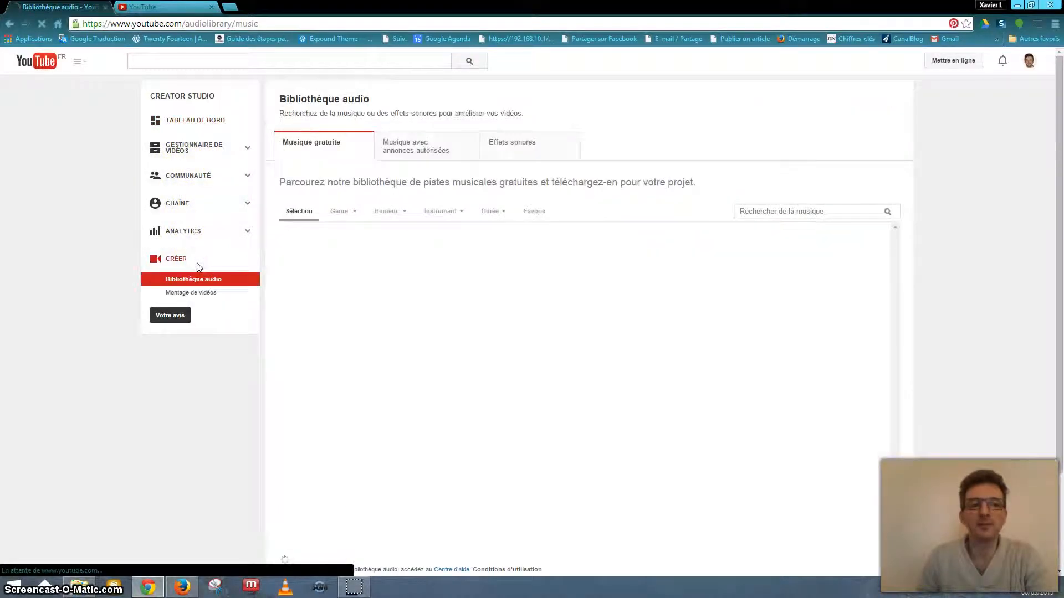
{"action": "left_click", "coordinate": [196, 298]}
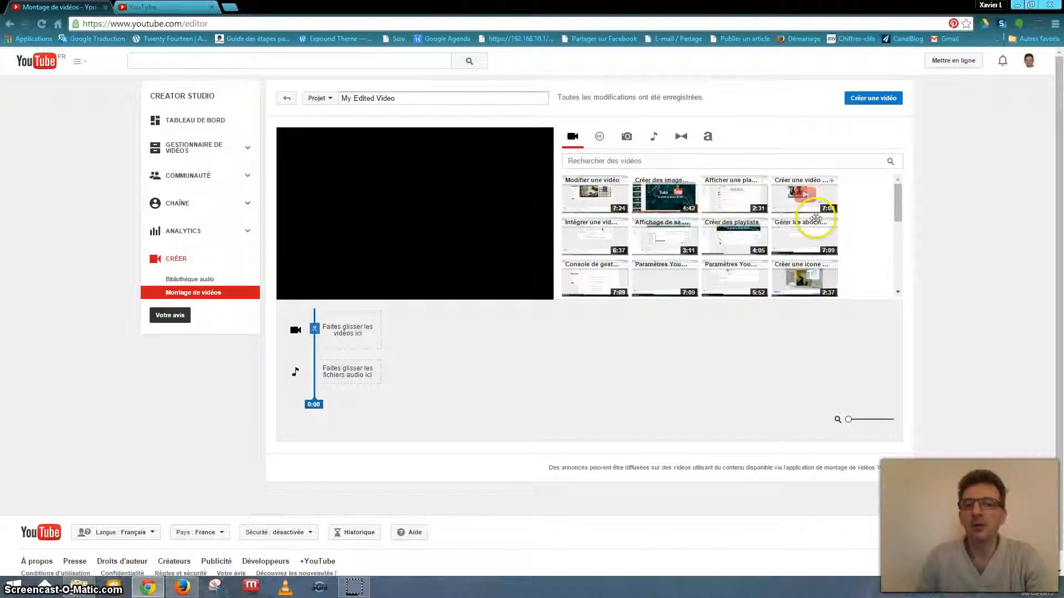
Add the video "Créer un compte Google" to the project's video track, pause its preview and close the clip's correction settings.
{"action": "left_click_drag", "start_coordinate": [901, 212], "coordinate": [890, 250]}
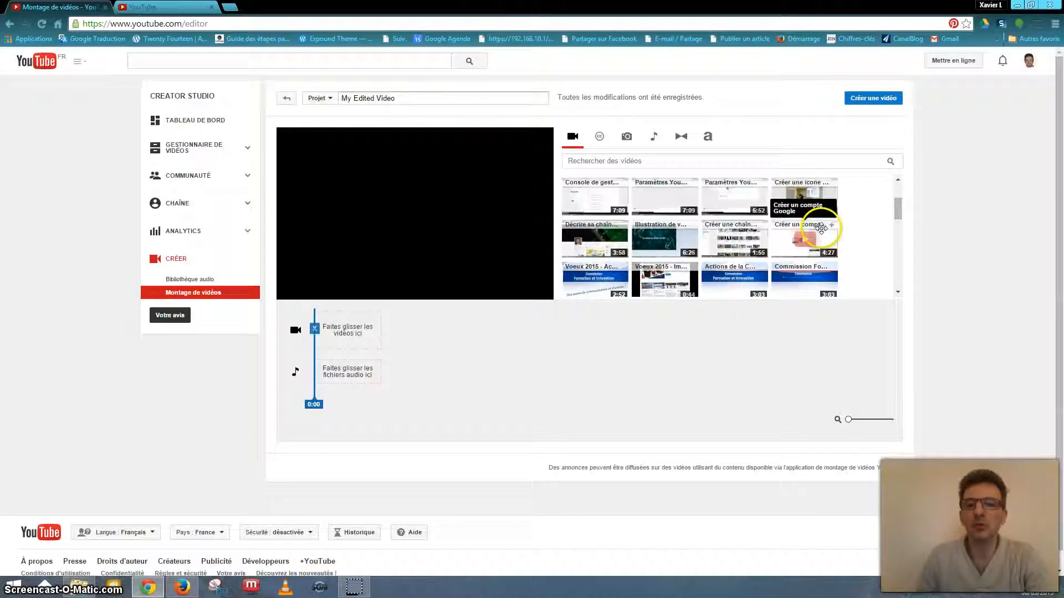
{"action": "left_click_drag", "start_coordinate": [806, 231], "coordinate": [346, 331]}
{"action": "left_click", "coordinate": [359, 329]}
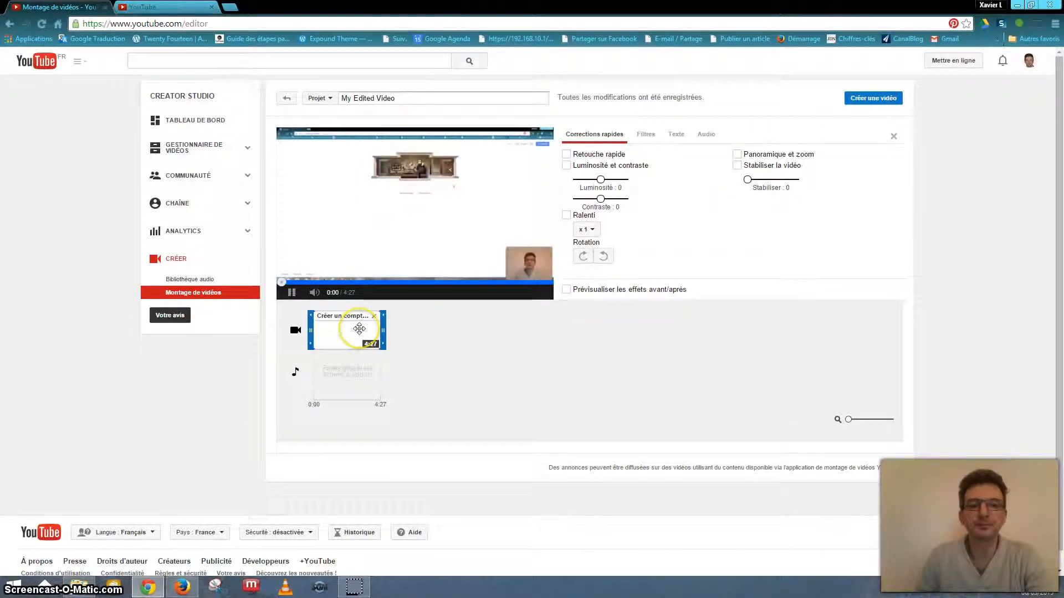
{"action": "left_click", "coordinate": [291, 293]}
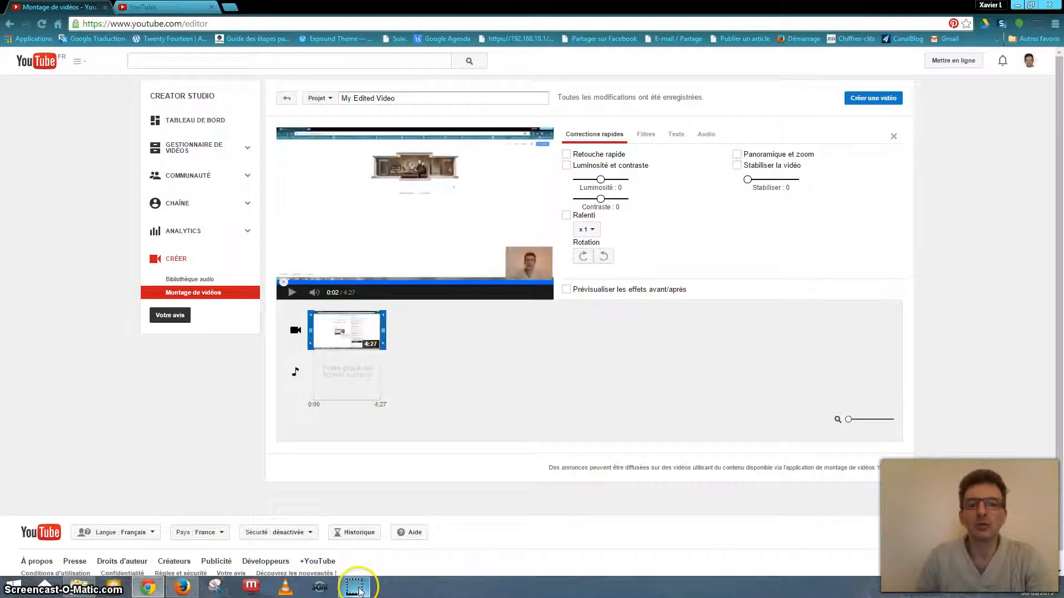
{"action": "left_click", "coordinate": [510, 368]}
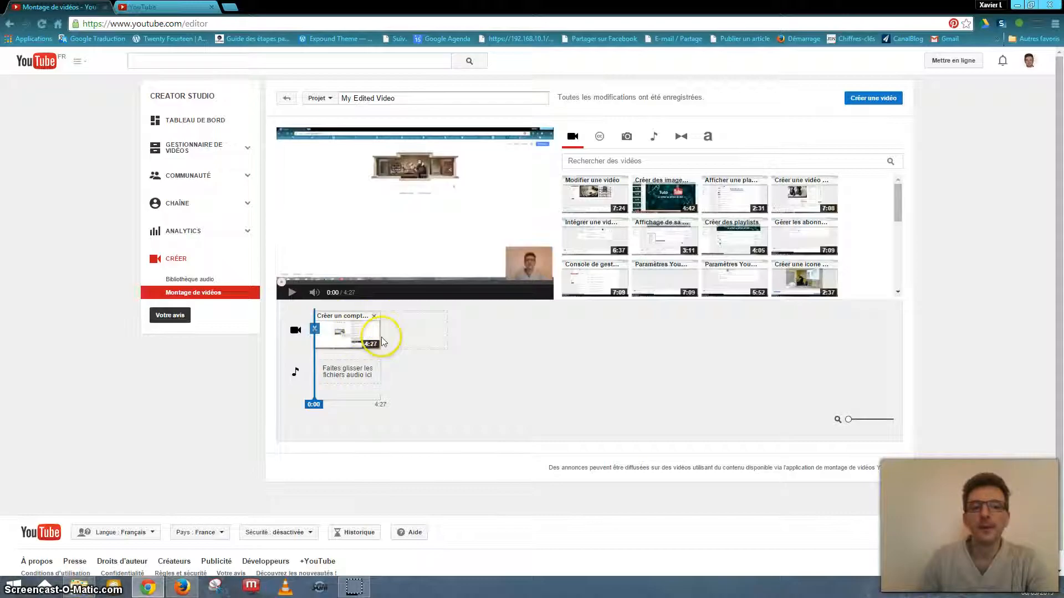
{"action": "left_click", "coordinate": [471, 357]}
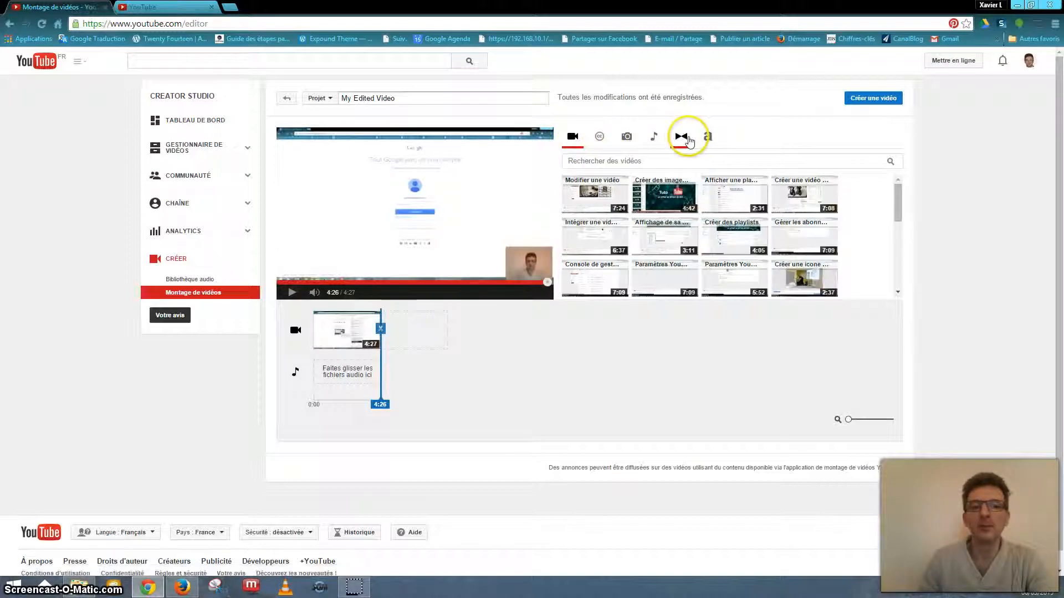
Start importing photos into the project and name the new album "Titres pour chaine Youtube".
{"action": "left_click", "coordinate": [627, 141]}
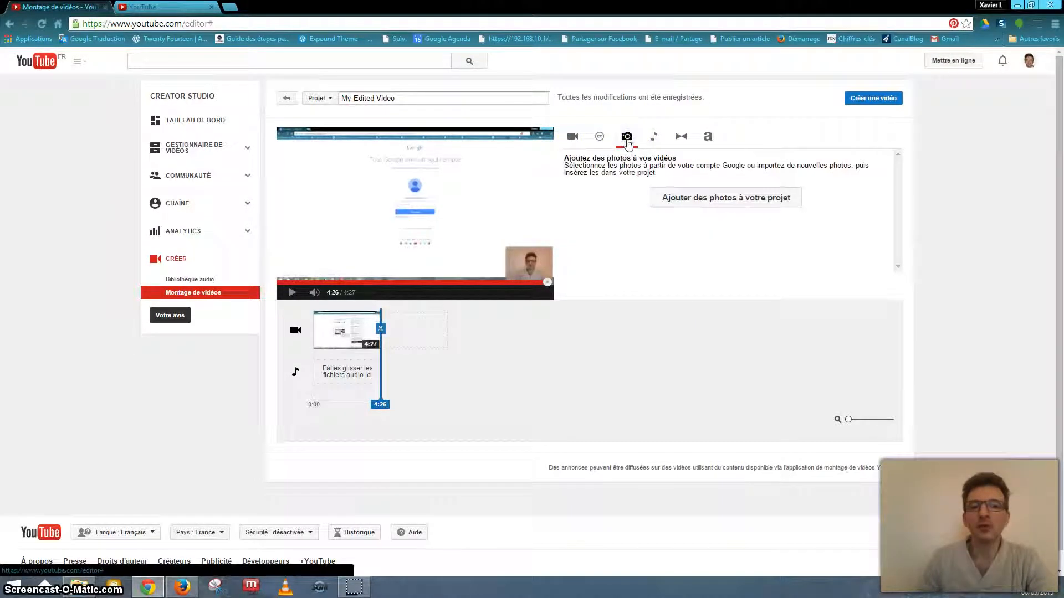
{"action": "left_click", "coordinate": [718, 203]}
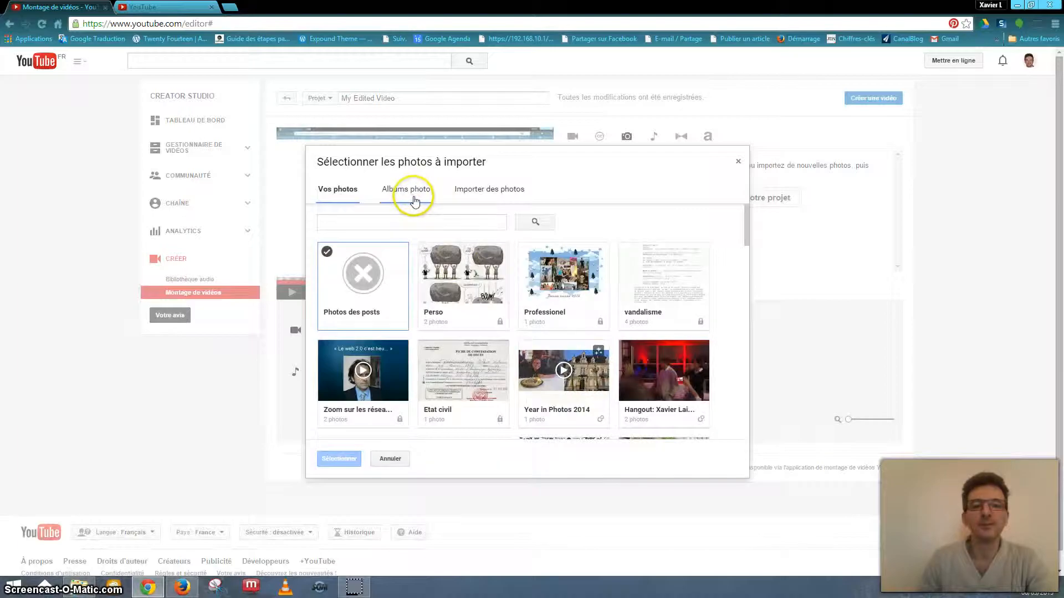
{"action": "left_click", "coordinate": [487, 190]}
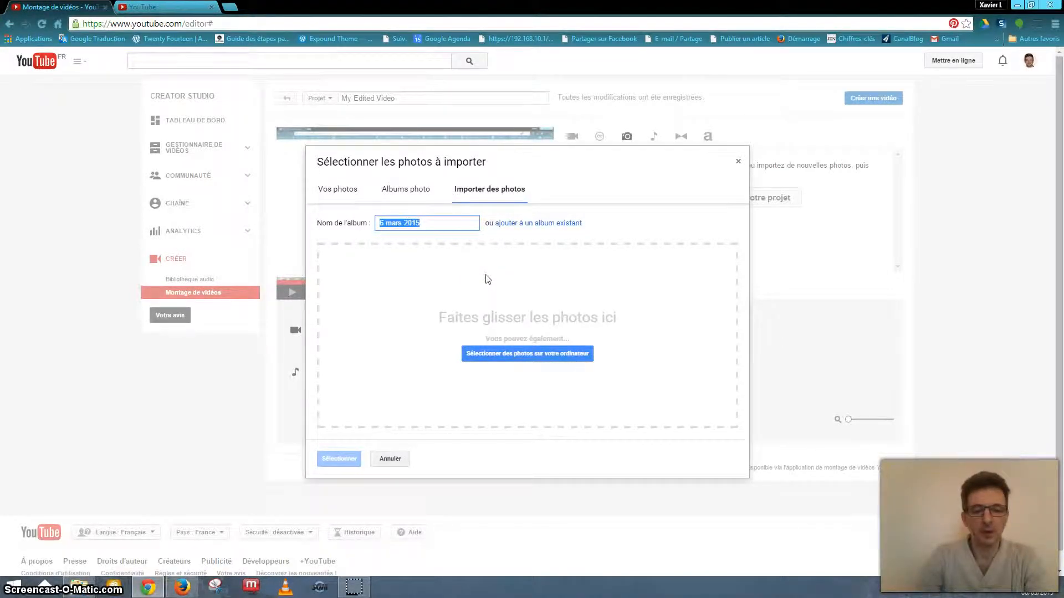
{"action": "type", "text": "Titres de"}
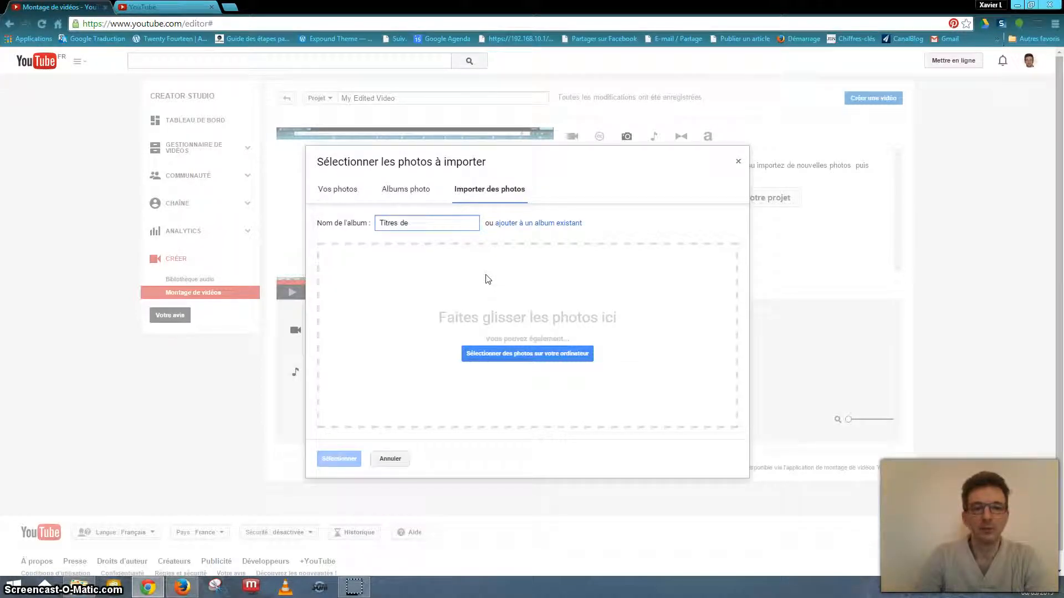
{"action": "key", "text": "BackSpace"}
{"action": "type", "text": "pour chaine You"}
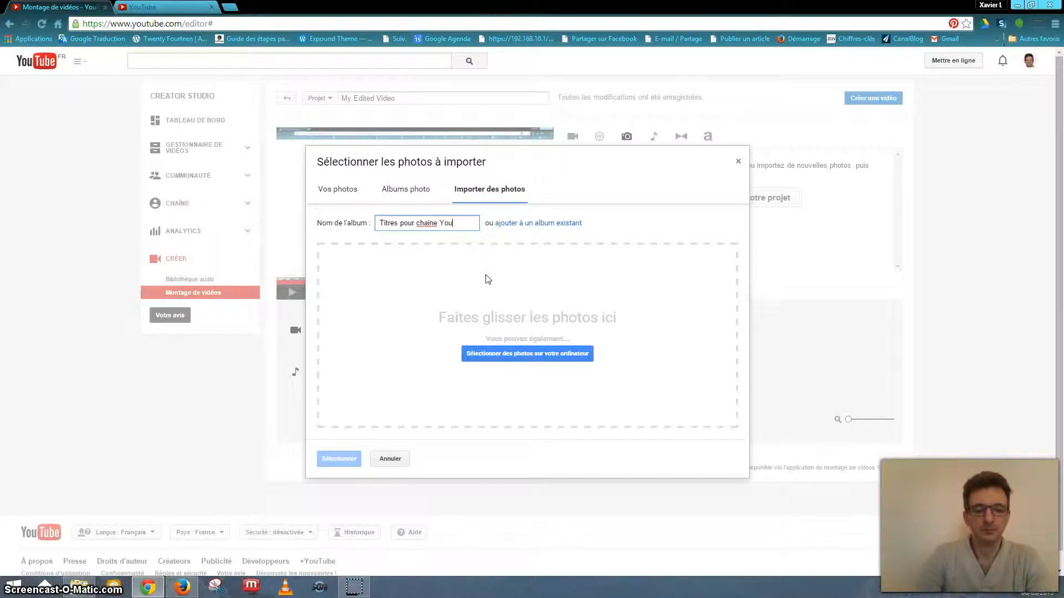
{"action": "type", "text": "tube"}
{"action": "left_click", "coordinate": [489, 281]}
Upload the images Diapositive1 to Diapositive17 from the desktop folder Youtube > montage > planches and add them to the project.
{"action": "left_click", "coordinate": [533, 350]}
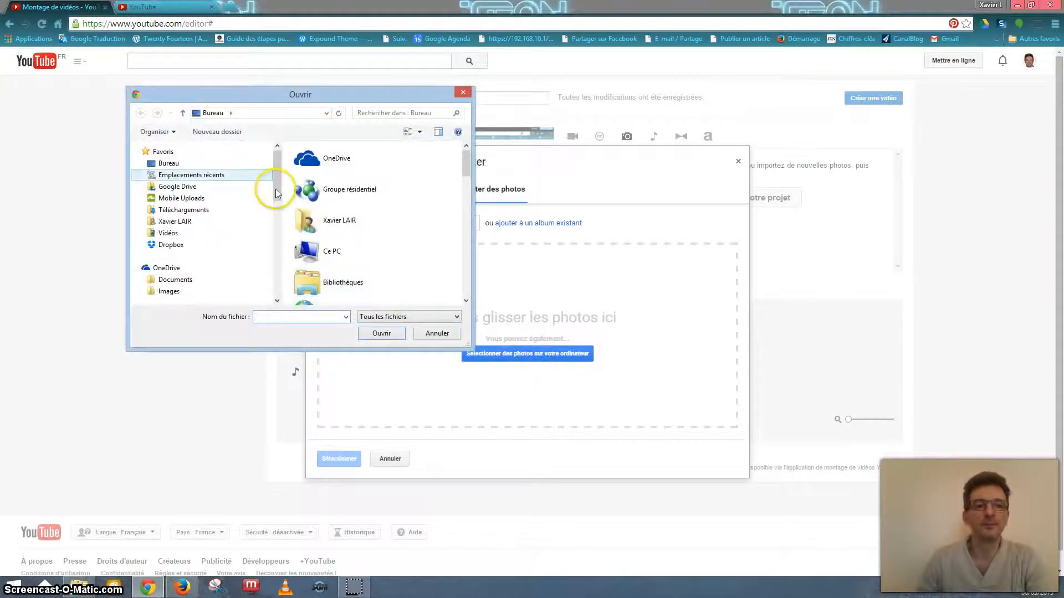
{"action": "left_click", "coordinate": [168, 163]}
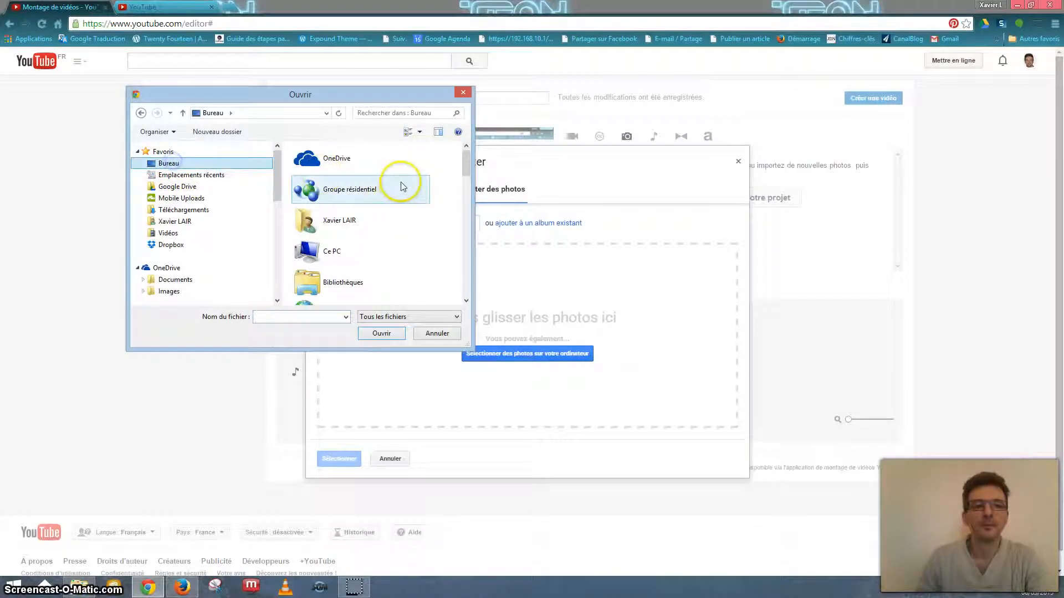
{"action": "left_click_drag", "start_coordinate": [467, 169], "coordinate": [443, 244]}
{"action": "double_click", "coordinate": [351, 229]}
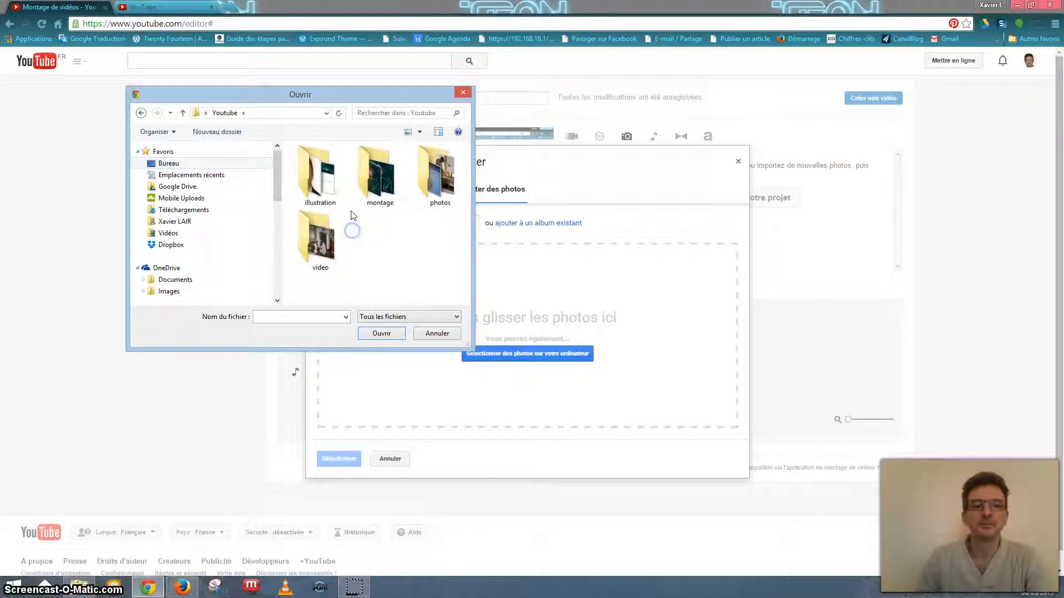
{"action": "left_click", "coordinate": [387, 187]}
{"action": "double_click", "coordinate": [386, 188]}
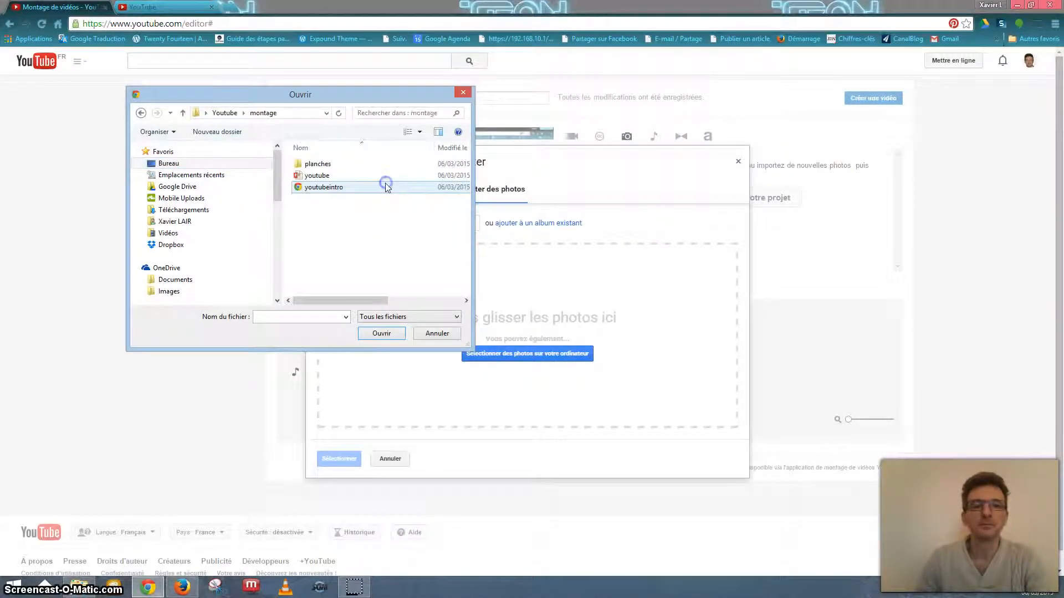
{"action": "left_click", "coordinate": [326, 165]}
{"action": "double_click", "coordinate": [326, 165]}
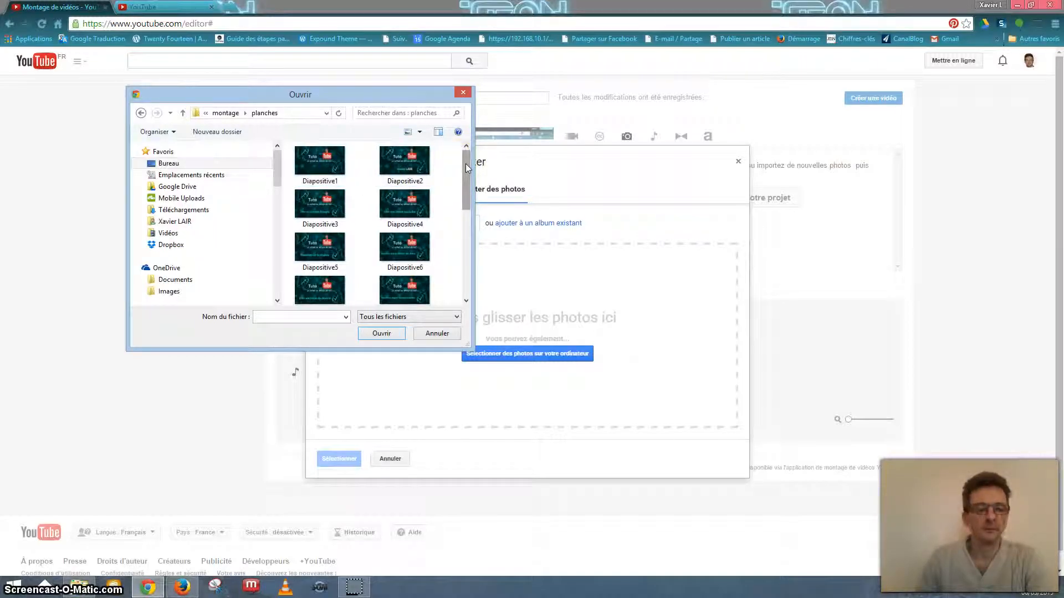
{"action": "left_click", "coordinate": [343, 161]}
{"action": "left_click_drag", "start_coordinate": [468, 183], "coordinate": [471, 264]}
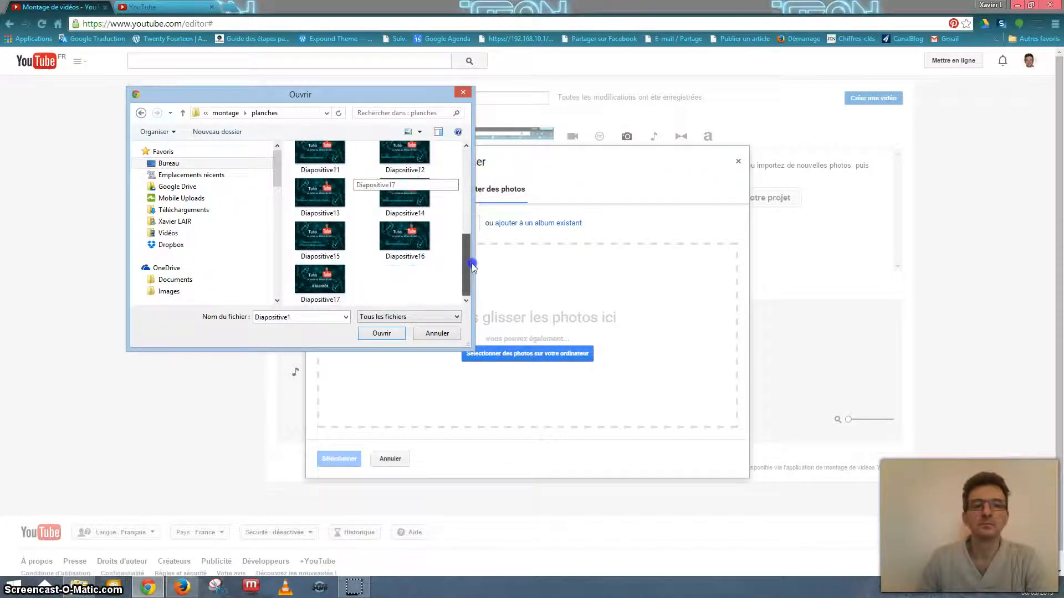
{"action": "left_click", "coordinate": [320, 279], "text": "shift"}
{"action": "left_click", "coordinate": [390, 338]}
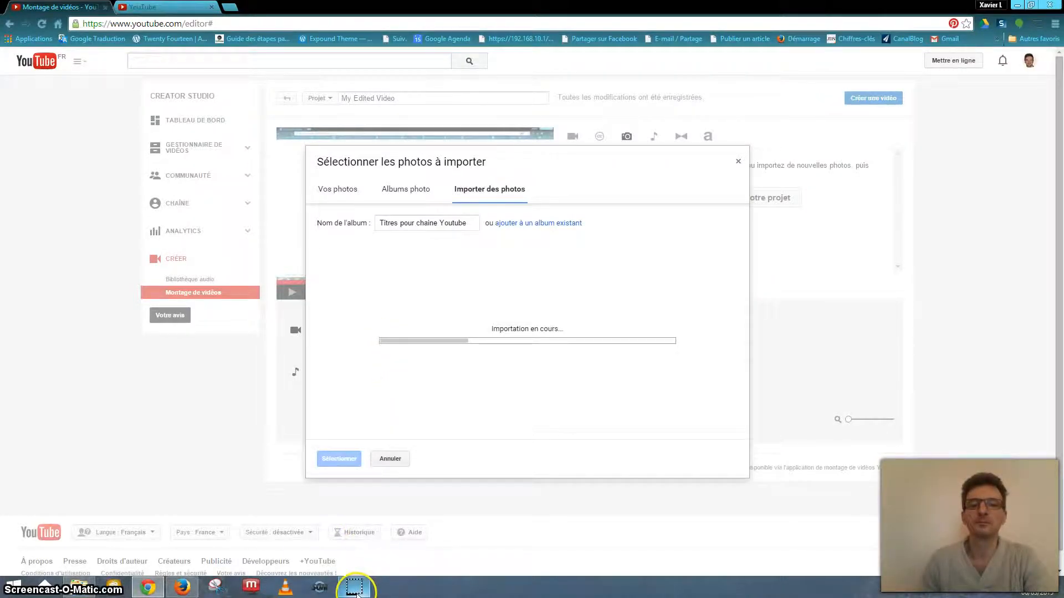
{"action": "mouse_move", "coordinate": [357, 593]}
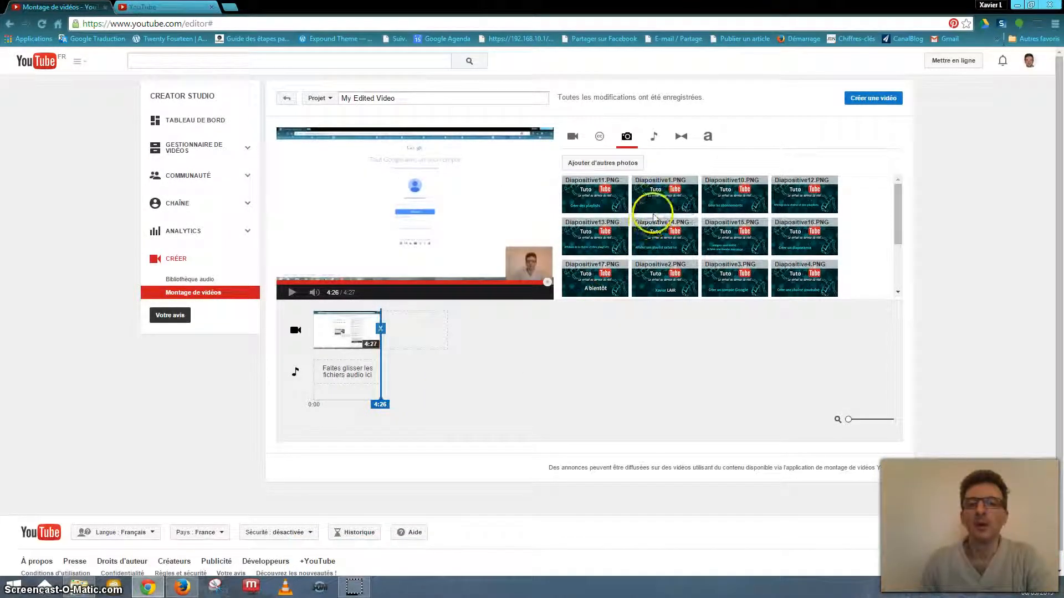
Insert Diapositive1.PNG before the video on the timeline as an opening title and preview the passage into the video.
{"action": "left_click_drag", "start_coordinate": [659, 205], "coordinate": [323, 337]}
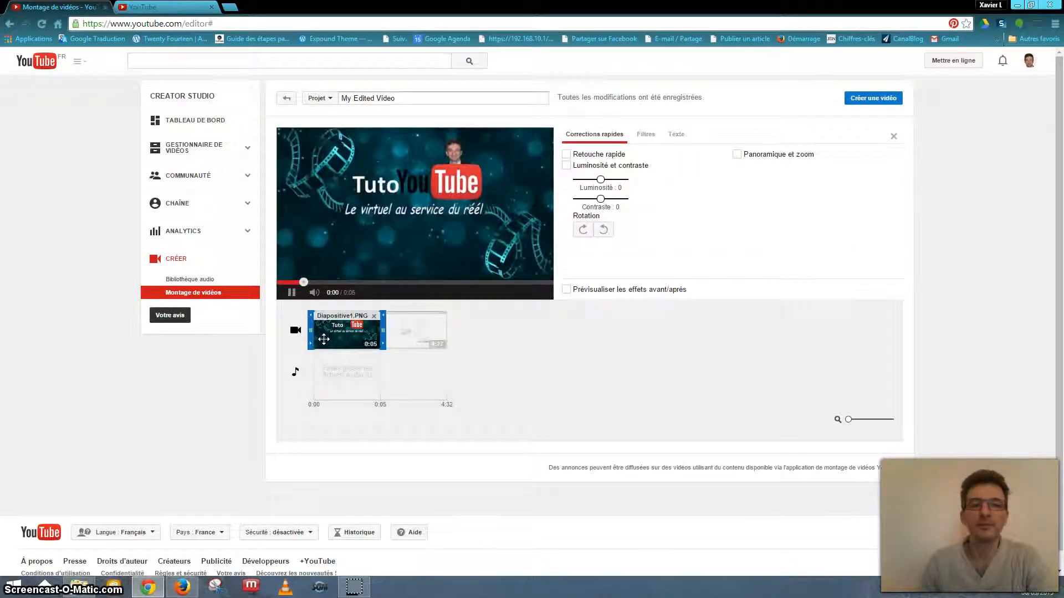
{"action": "left_click", "coordinate": [292, 292]}
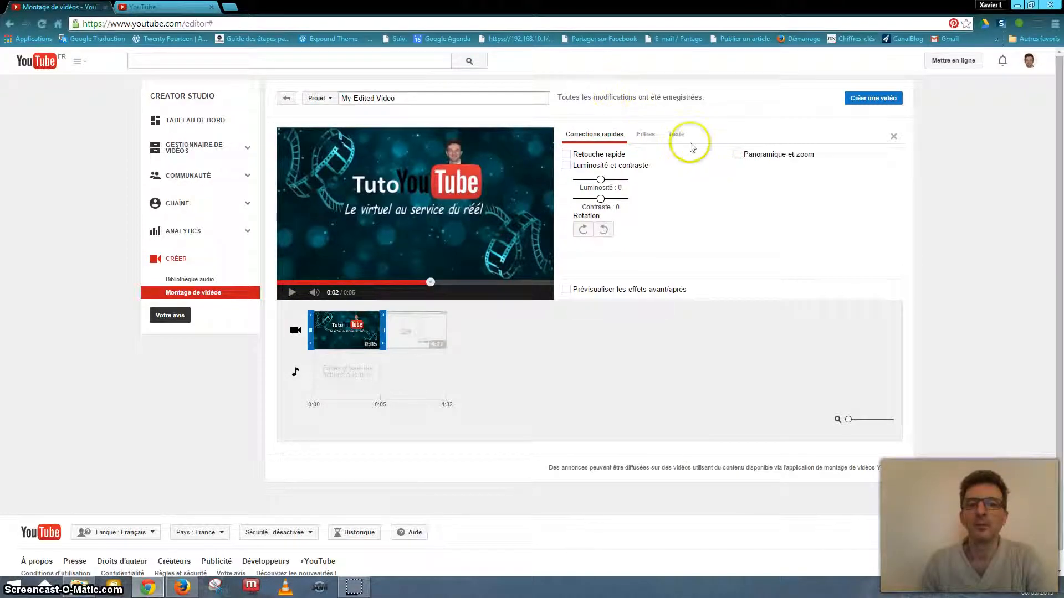
{"action": "left_click", "coordinate": [581, 363]}
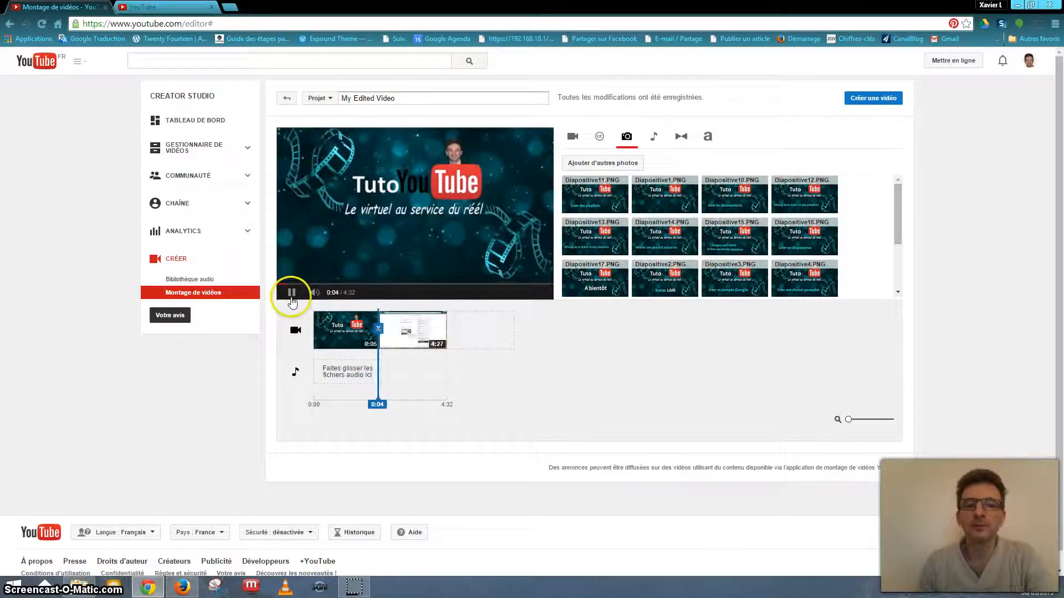
{"action": "left_click", "coordinate": [292, 294]}
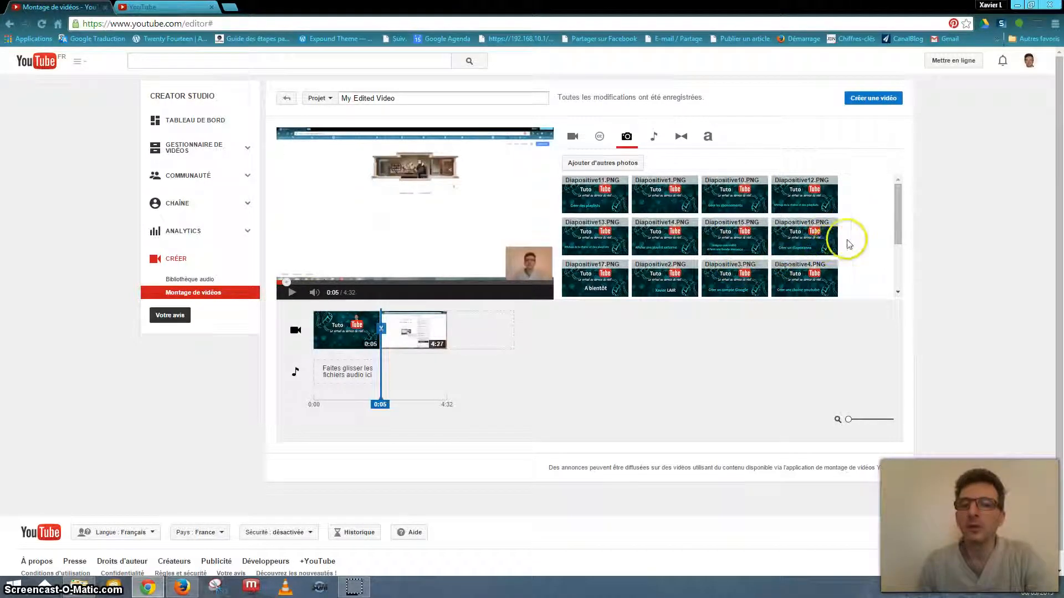
Place Diapositive17.PNG after the video as the closing slide, preview it and close its correction settings.
{"action": "scroll", "coordinate": [848, 237], "scroll_direction": "down", "scroll_amount": 3}
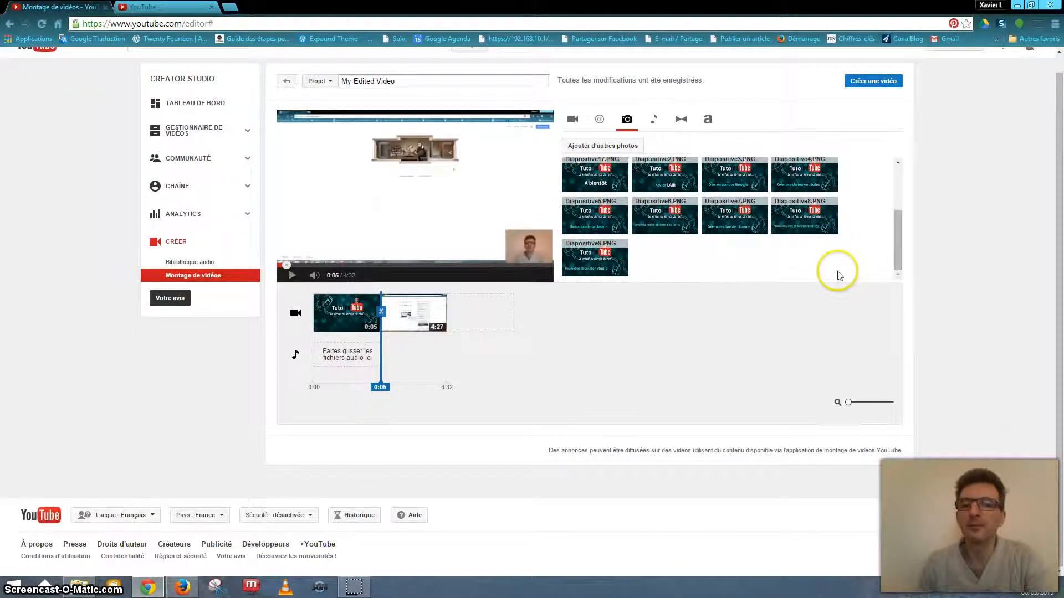
{"action": "scroll", "coordinate": [814, 261], "scroll_direction": "up", "scroll_amount": 1}
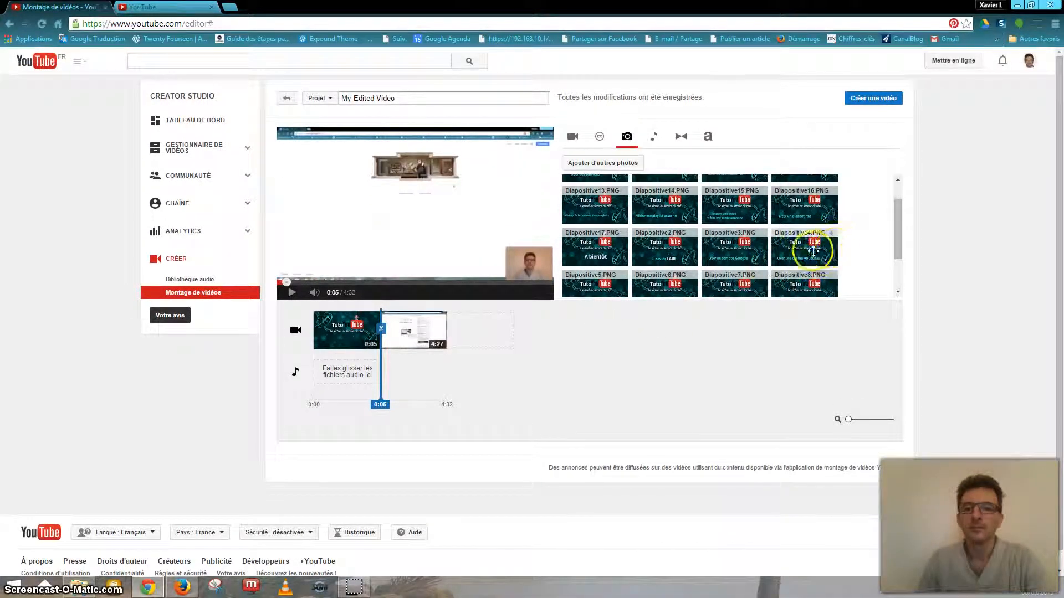
{"action": "scroll", "coordinate": [809, 247], "scroll_direction": "down", "scroll_amount": 1}
{"action": "scroll", "coordinate": [791, 250], "scroll_direction": "up", "scroll_amount": 2}
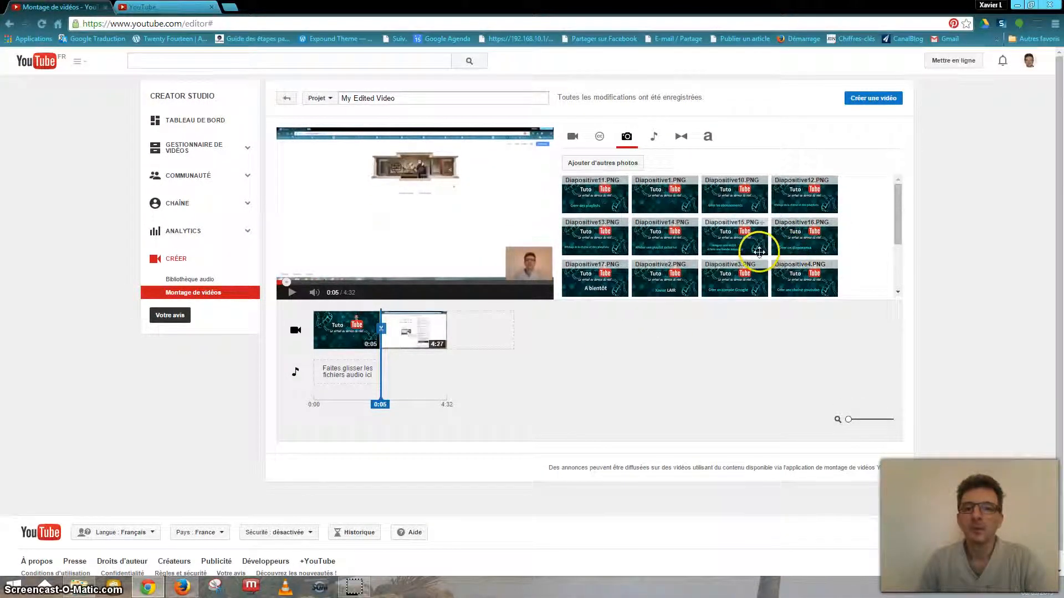
{"action": "left_click_drag", "start_coordinate": [604, 279], "coordinate": [484, 331]}
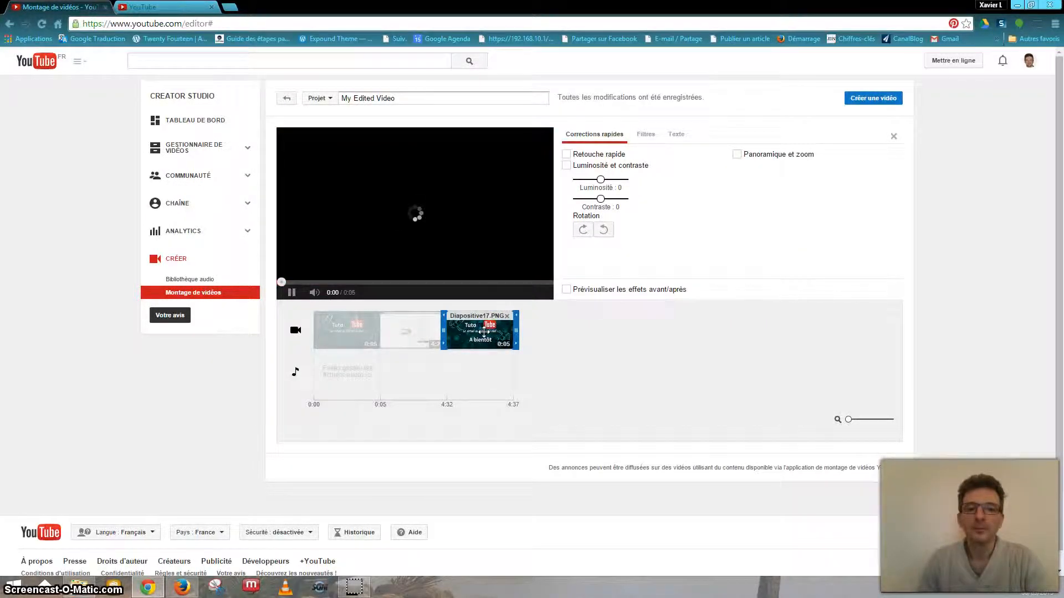
{"action": "left_click_drag", "start_coordinate": [377, 350], "coordinate": [292, 296]}
{"action": "left_click_drag", "start_coordinate": [449, 285], "coordinate": [365, 283]}
{"action": "left_click_drag", "start_coordinate": [280, 281], "coordinate": [278, 282]}
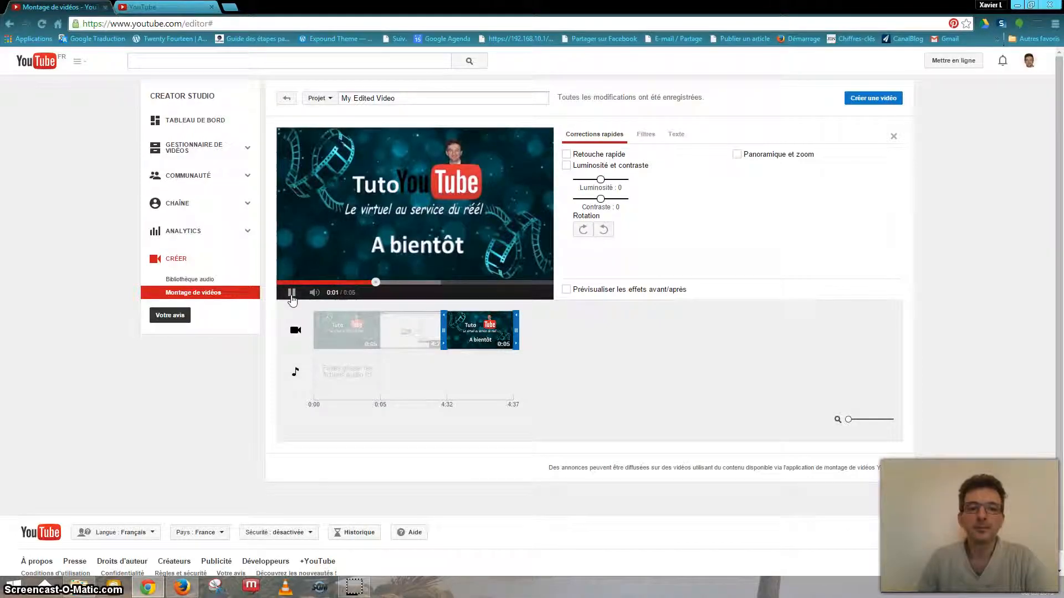
{"action": "left_click", "coordinate": [292, 298]}
{"action": "left_click", "coordinate": [573, 363]}
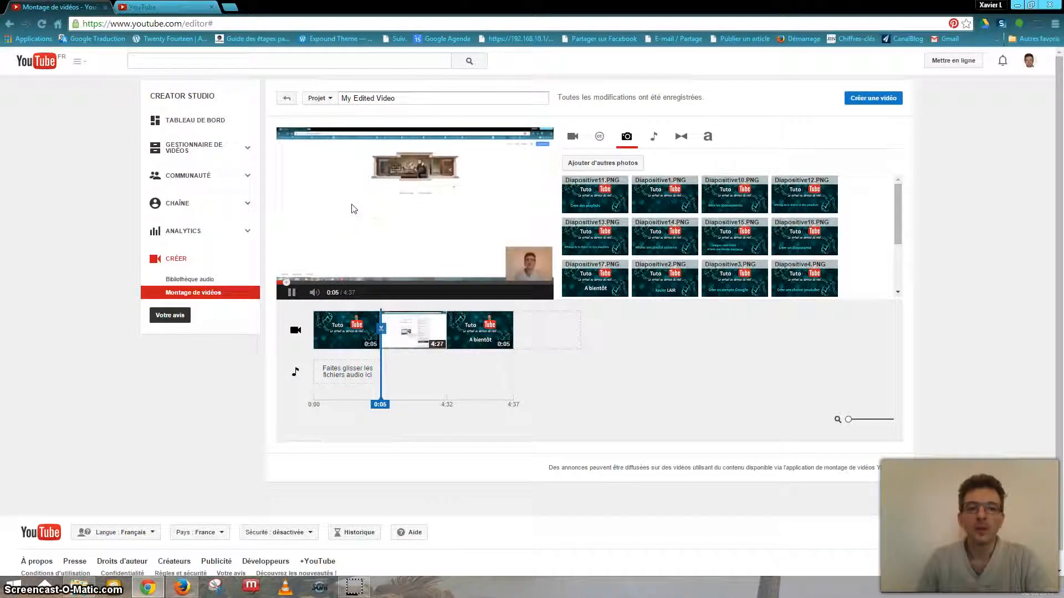
Play back the montage around the changeover from the video to the closing slide.
{"action": "left_click", "coordinate": [292, 292]}
{"action": "left_click", "coordinate": [381, 405]}
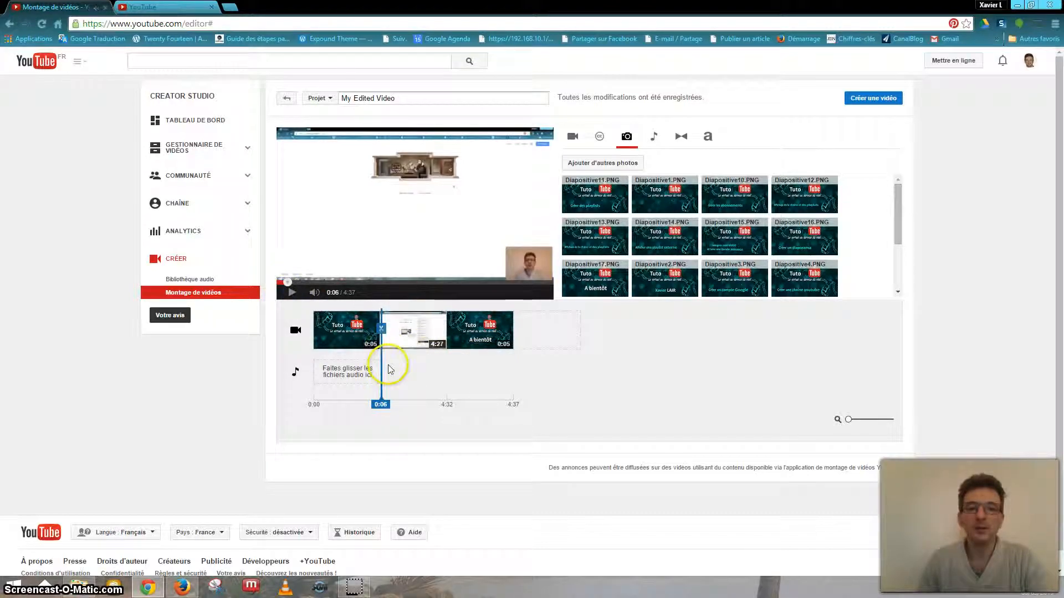
{"action": "left_click_drag", "start_coordinate": [381, 365], "coordinate": [448, 366]}
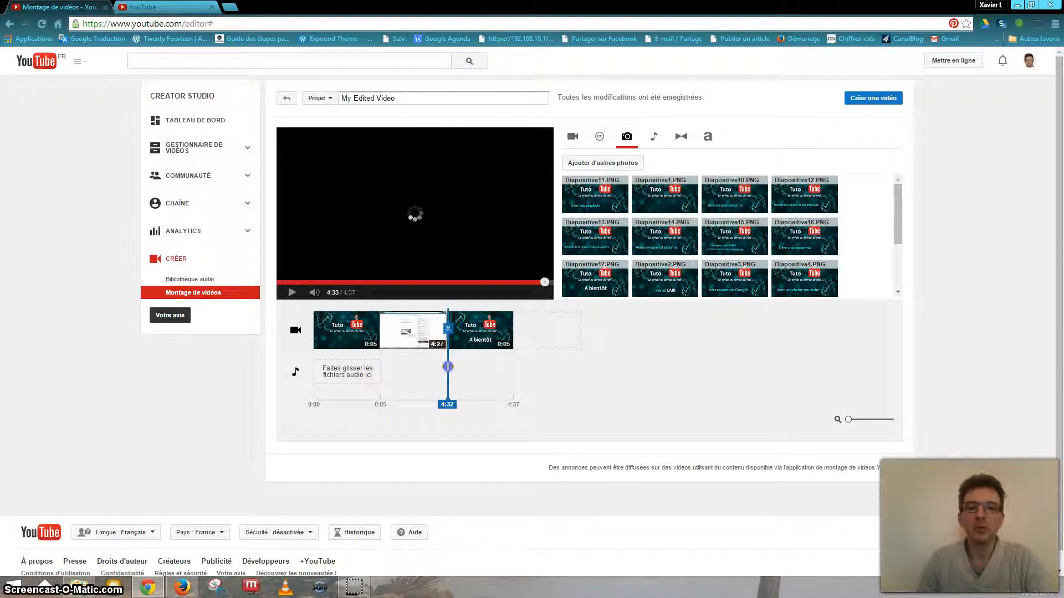
{"action": "left_click", "coordinate": [292, 292]}
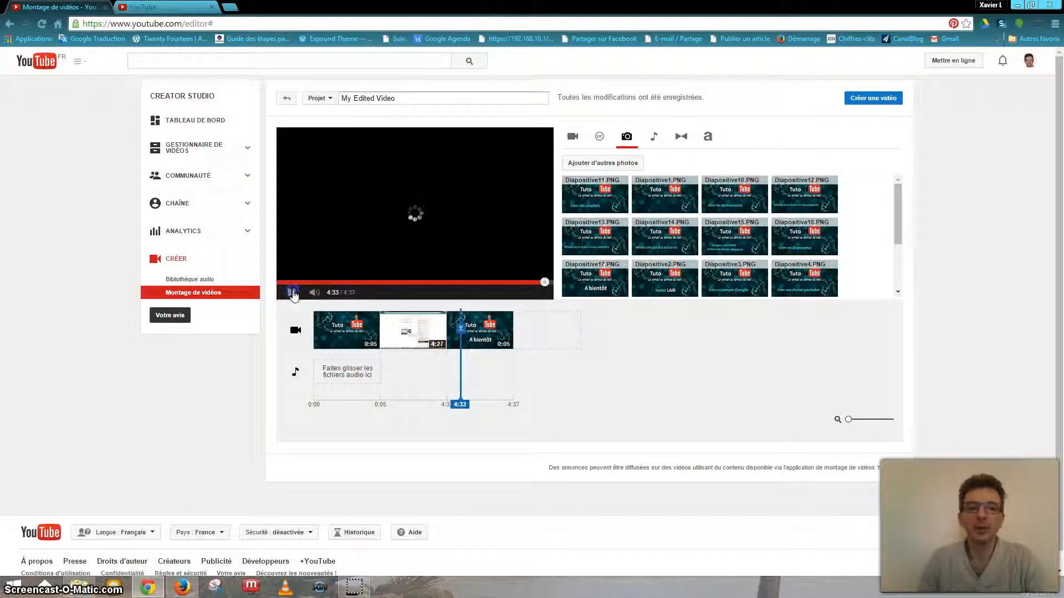
{"action": "left_click", "coordinate": [348, 334]}
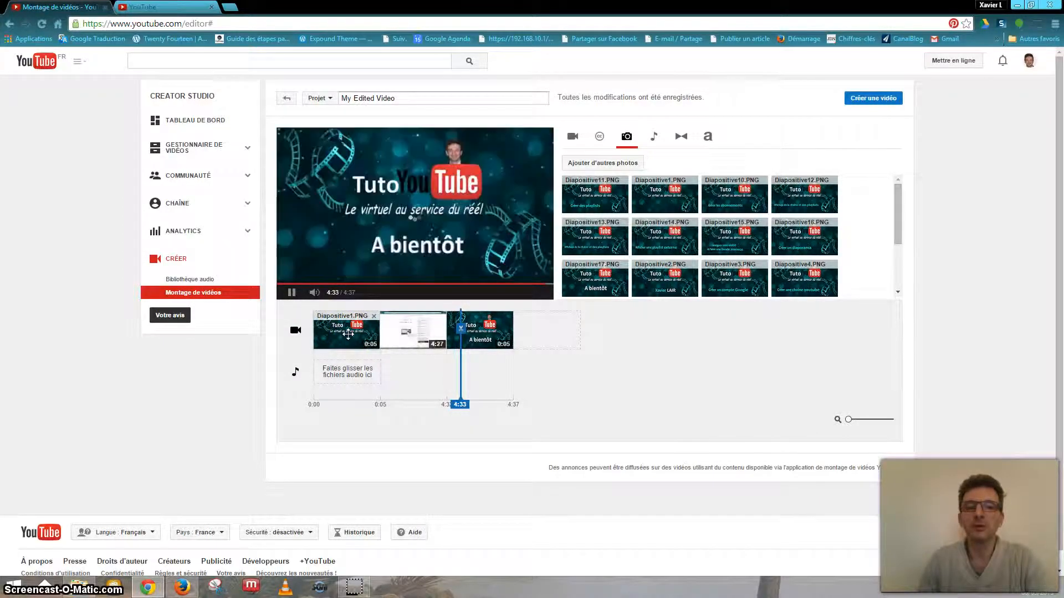
{"action": "left_click", "coordinate": [346, 319]}
{"action": "left_click", "coordinate": [513, 367]}
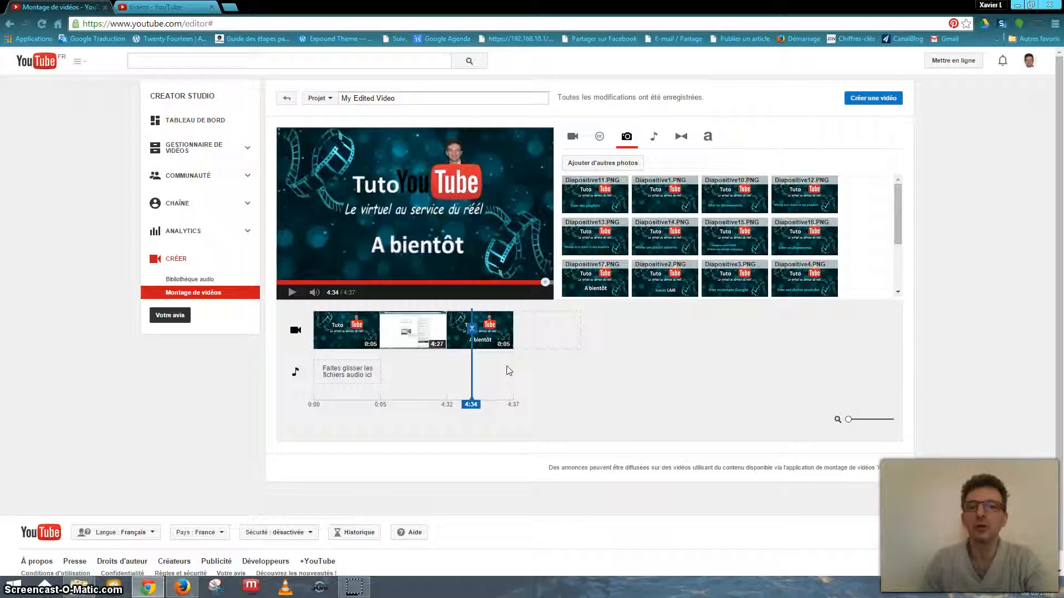
Insert the youtubeintro clip between the opening slide and the tutorial video, and preview the passages into the video and the closing slide.
{"action": "left_click", "coordinate": [572, 139]}
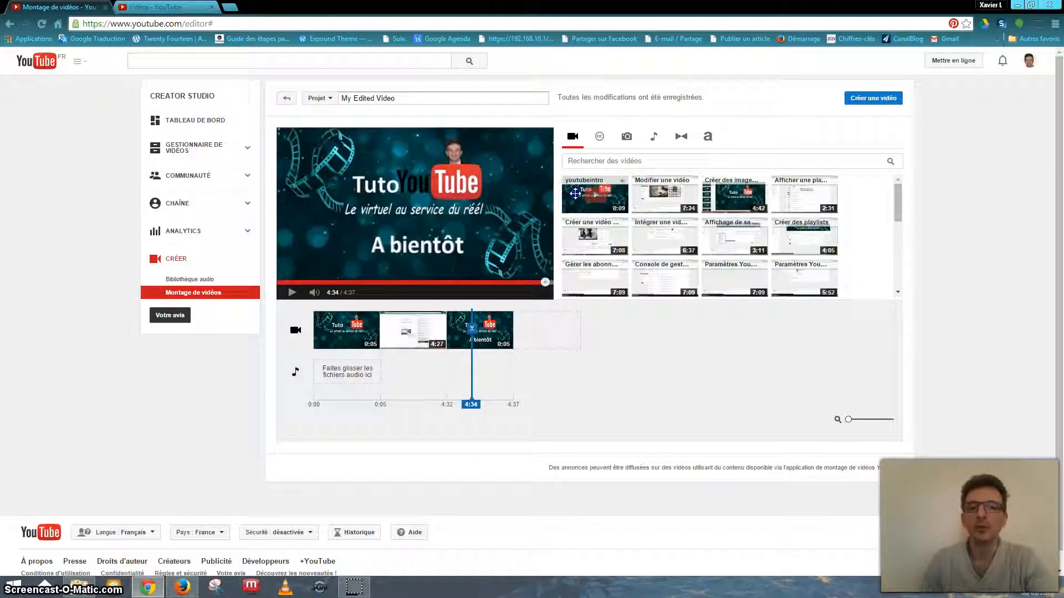
{"action": "left_click_drag", "start_coordinate": [575, 193], "coordinate": [404, 337]}
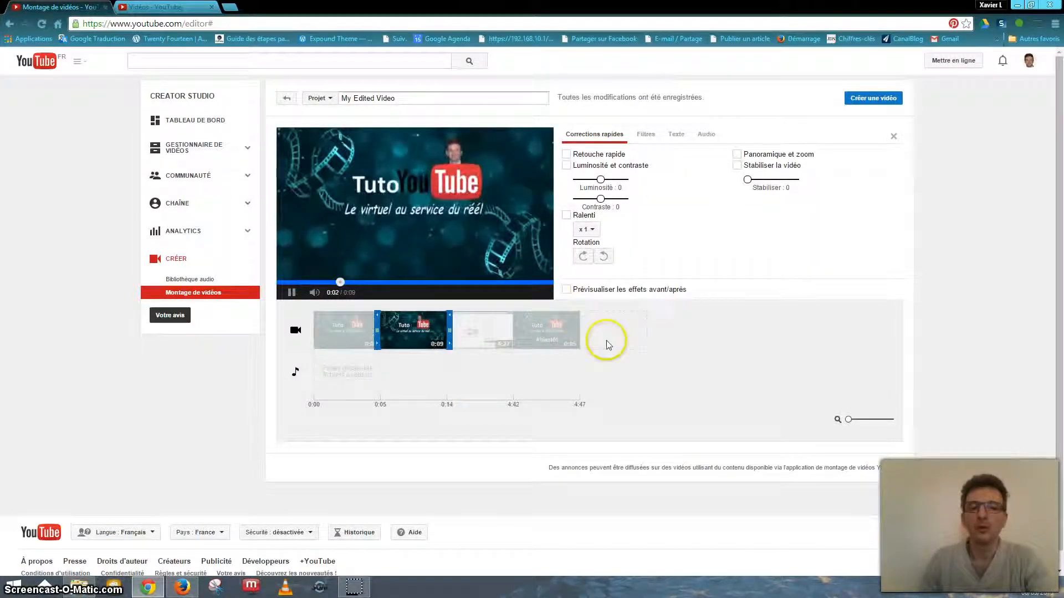
{"action": "left_click", "coordinate": [689, 331]}
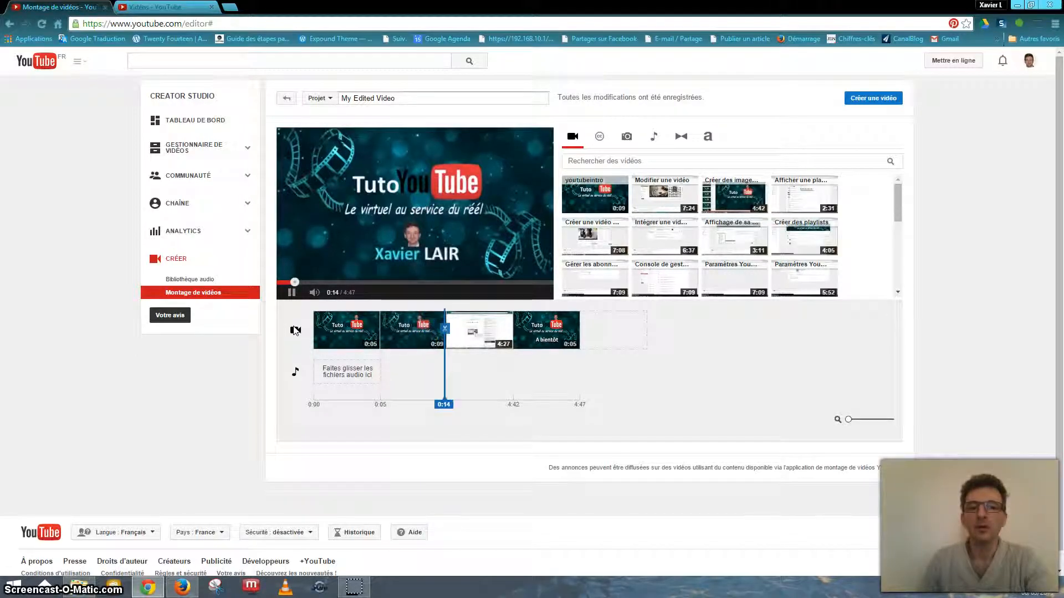
{"action": "left_click", "coordinate": [291, 296]}
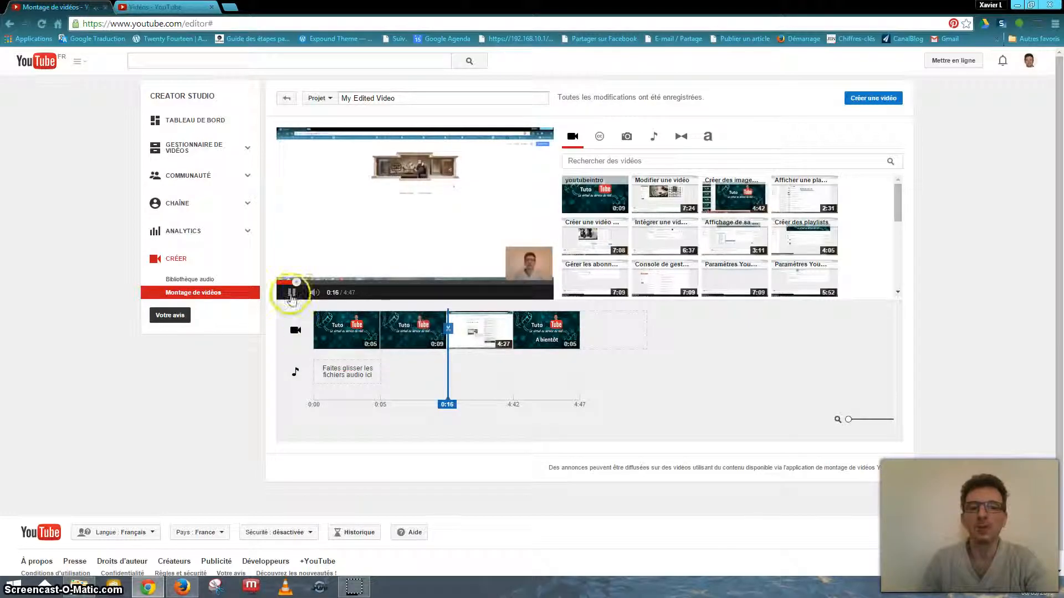
{"action": "mouse_move", "coordinate": [451, 327]}
{"action": "left_mouse_down"}
{"action": "mouse_move", "coordinate": [361, 311]}
{"action": "mouse_move", "coordinate": [451, 332]}
{"action": "mouse_move", "coordinate": [447, 382]}
{"action": "mouse_move", "coordinate": [532, 378]}
{"action": "mouse_move", "coordinate": [508, 378]}
{"action": "mouse_move", "coordinate": [523, 380]}
{"action": "left_mouse_up"}
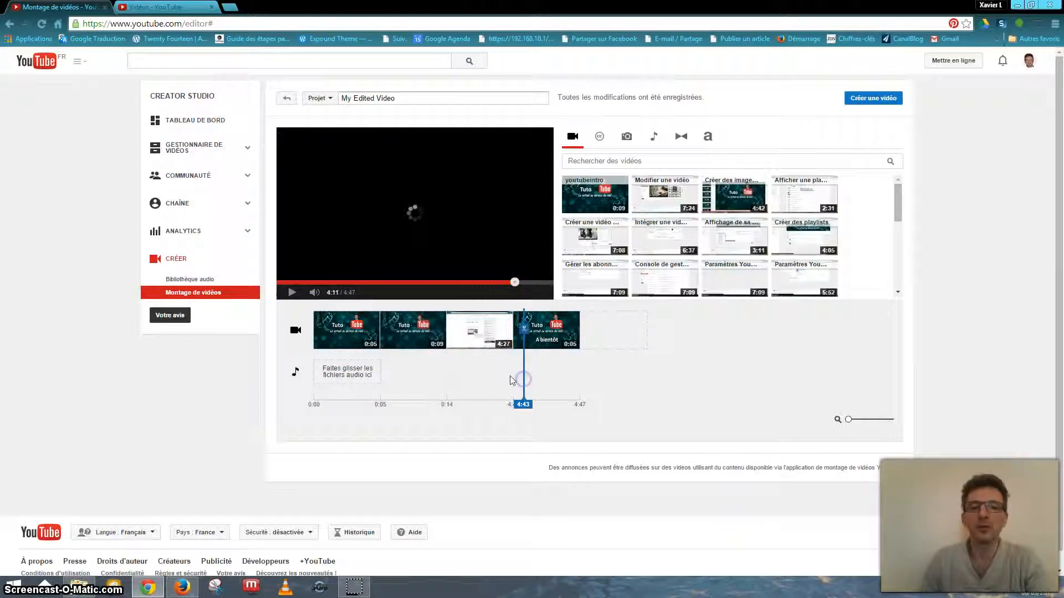
{"action": "left_click", "coordinate": [291, 292]}
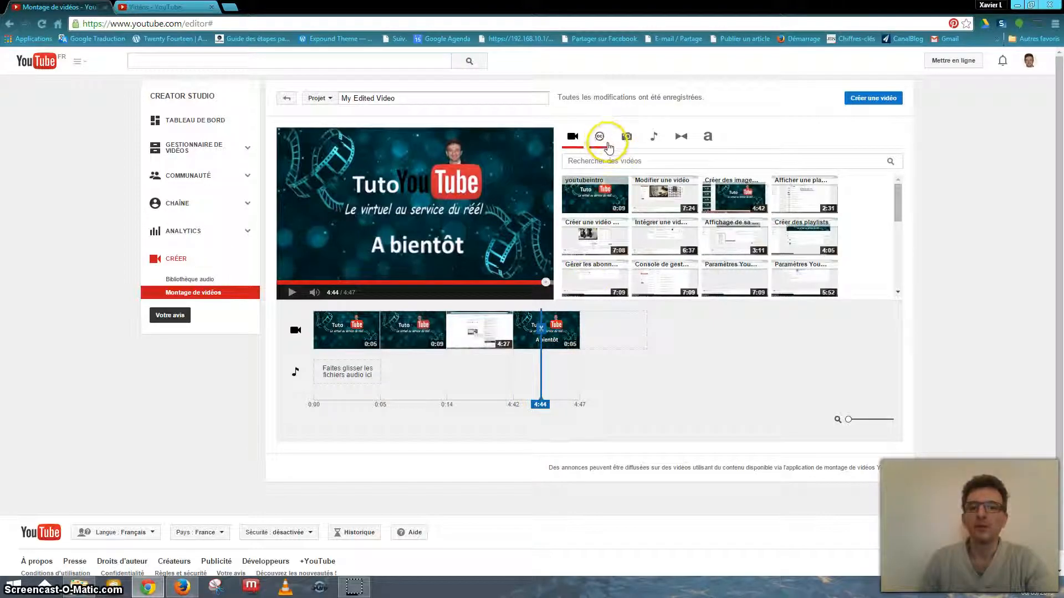
Add a Fondu enchaîné transition between the opening slide and the youtubeintro clip and preview it.
{"action": "left_click", "coordinate": [681, 139]}
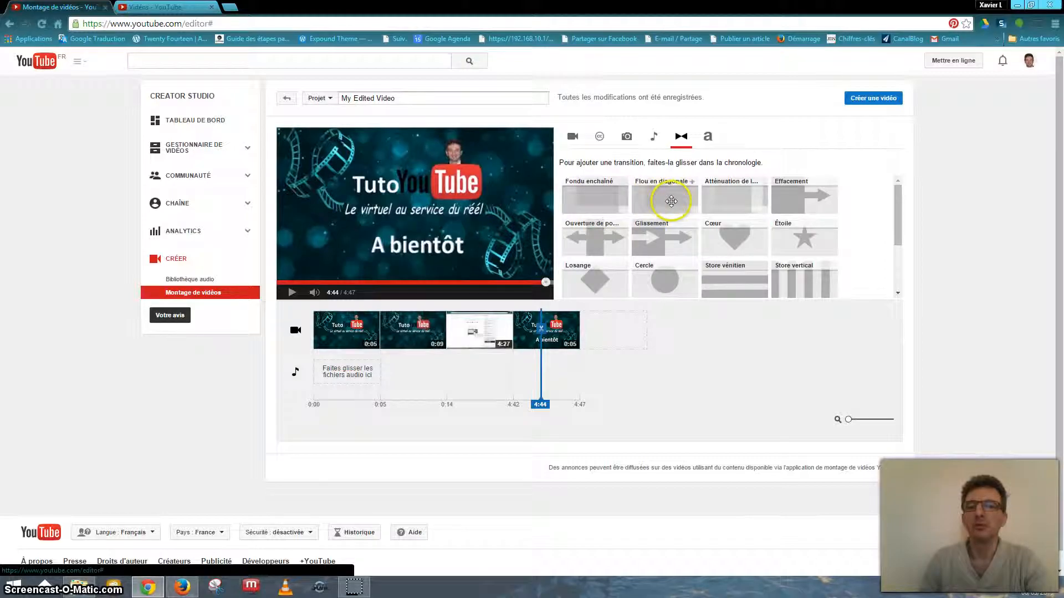
{"action": "scroll", "coordinate": [729, 216], "scroll_direction": "down", "scroll_amount": 1}
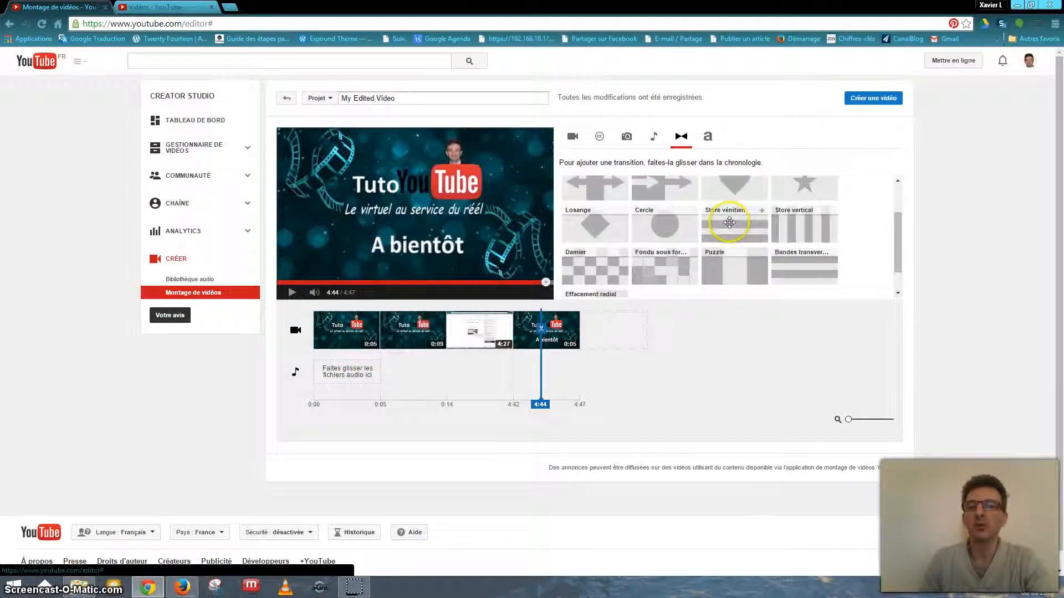
{"action": "scroll", "coordinate": [729, 222], "scroll_direction": "down", "scroll_amount": 1}
{"action": "scroll", "coordinate": [720, 231], "scroll_direction": "up", "scroll_amount": 2}
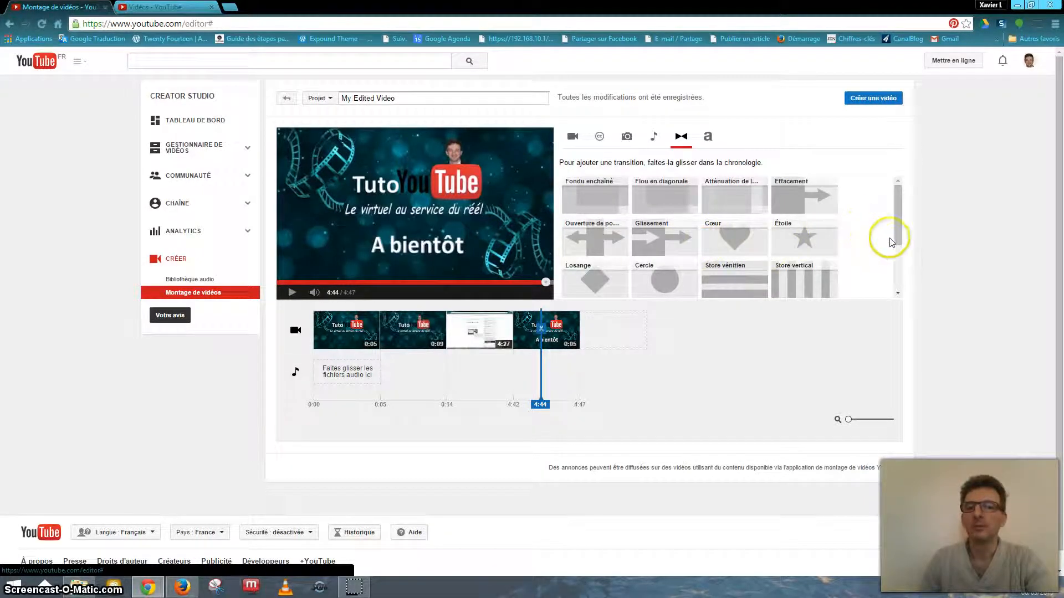
{"action": "left_click", "coordinate": [898, 217]}
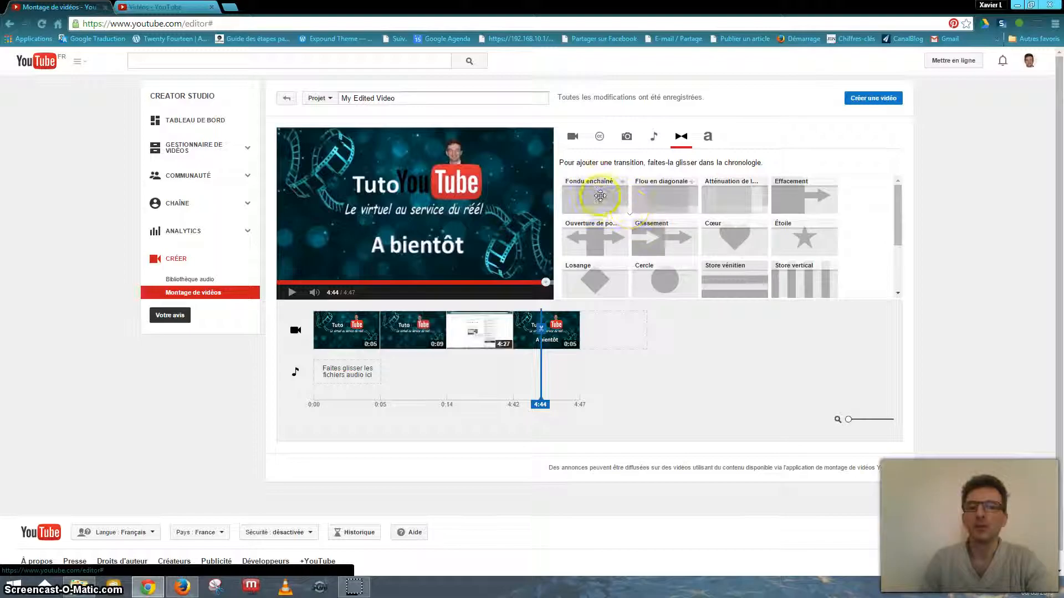
{"action": "left_click_drag", "start_coordinate": [597, 198], "coordinate": [382, 333]}
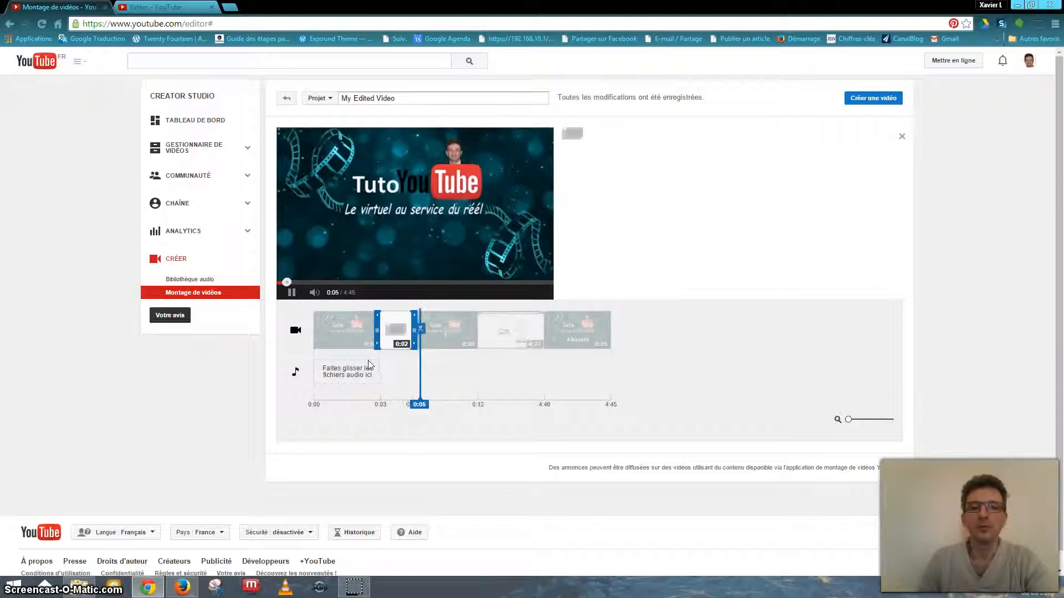
{"action": "left_click", "coordinate": [688, 368]}
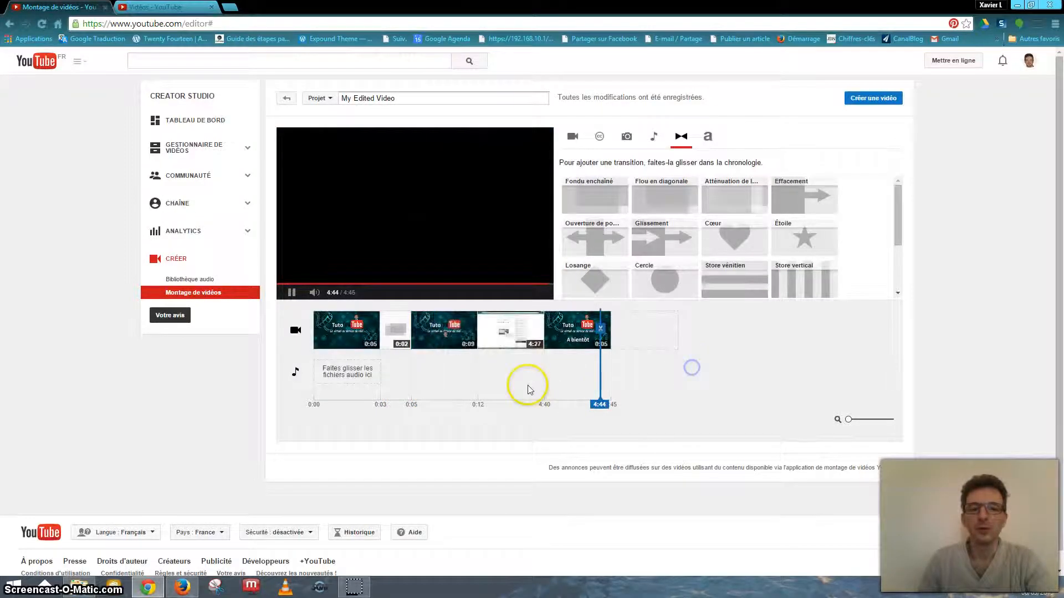
{"action": "left_click_drag", "start_coordinate": [606, 399], "coordinate": [376, 359]}
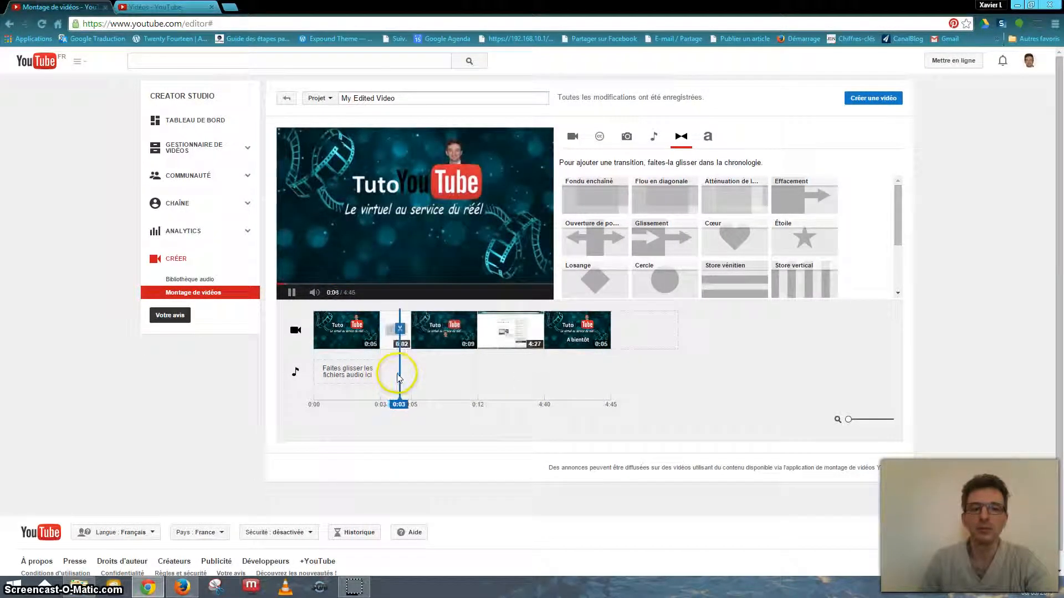
{"action": "left_click", "coordinate": [292, 293]}
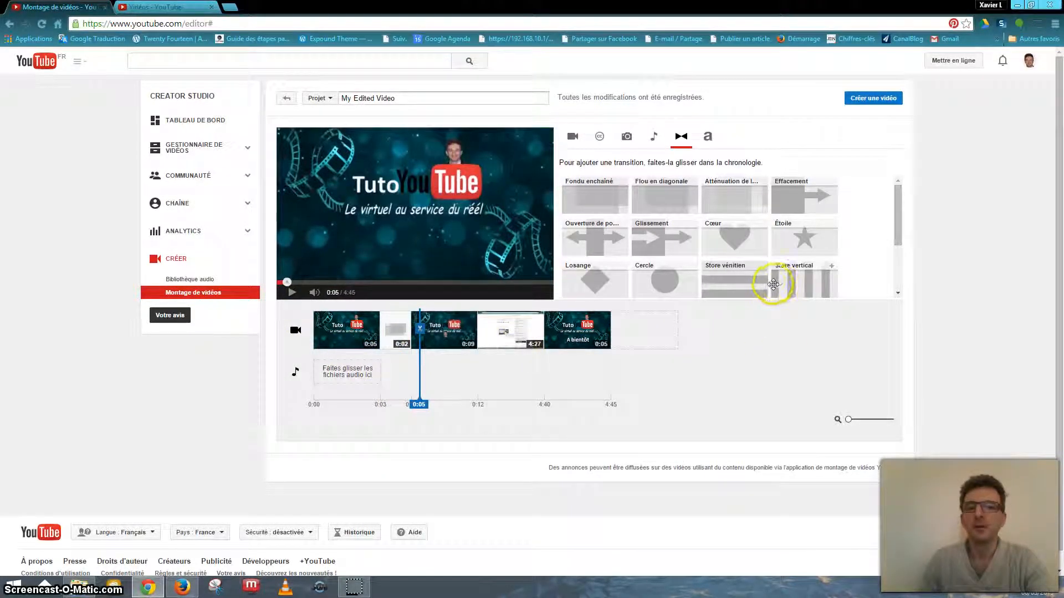
Try an Effacement radial transition between the youtubeintro clip and the tutorial video and preview it.
{"action": "left_click", "coordinate": [897, 221]}
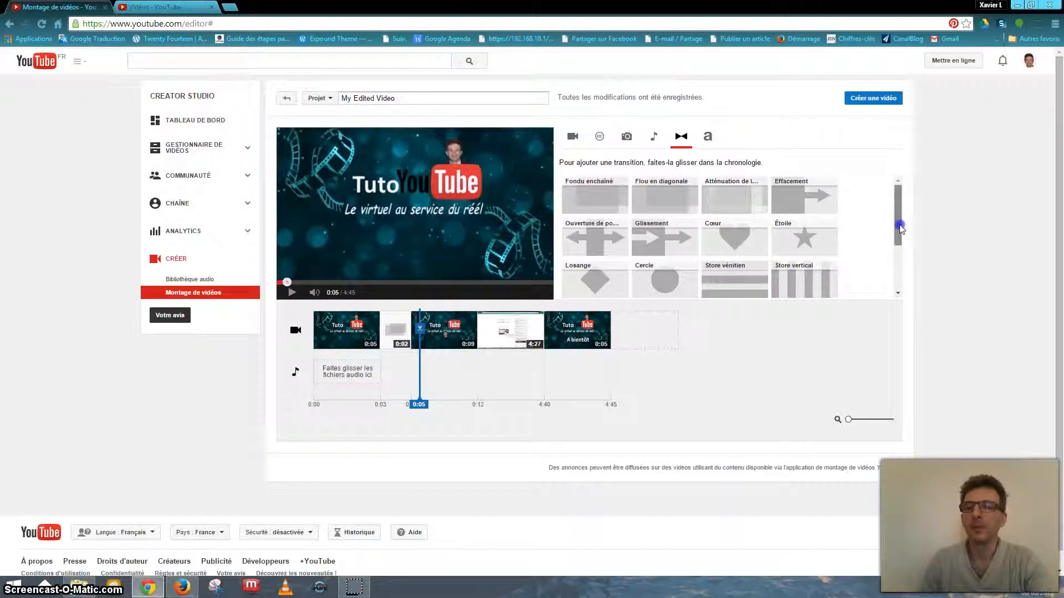
{"action": "left_click_drag", "start_coordinate": [897, 219], "coordinate": [895, 277]}
{"action": "left_click_drag", "start_coordinate": [598, 274], "coordinate": [476, 328]}
{"action": "left_click", "coordinate": [327, 405]}
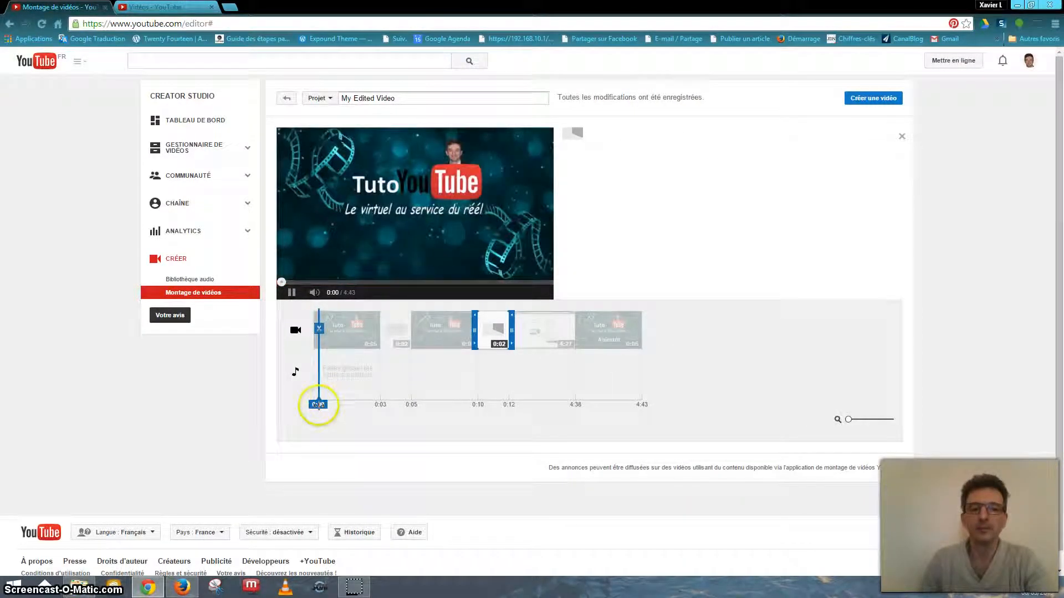
{"action": "left_click_drag", "start_coordinate": [328, 407], "coordinate": [464, 397]}
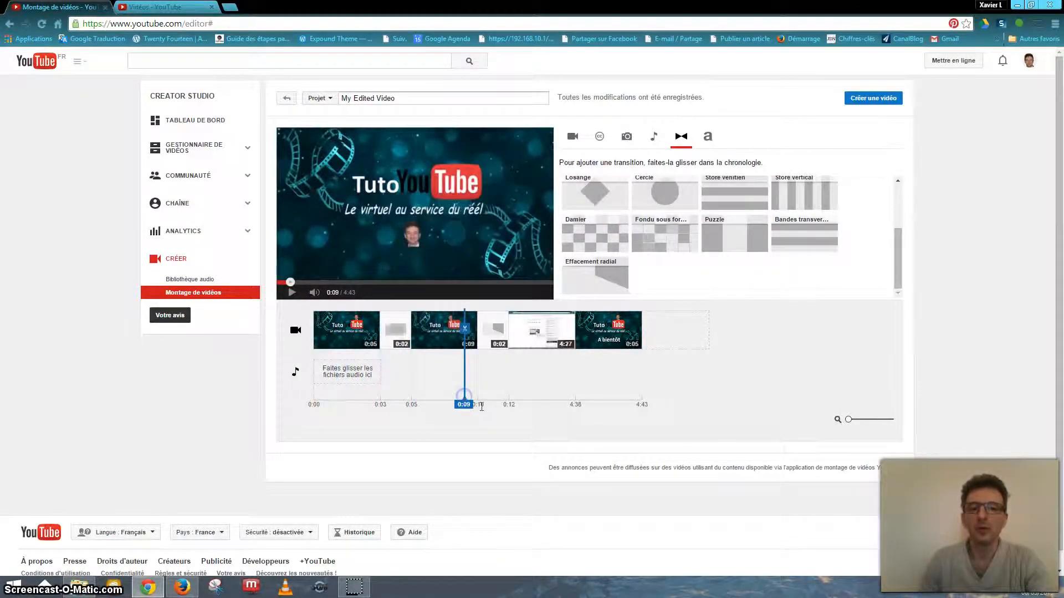
{"action": "left_click", "coordinate": [292, 301]}
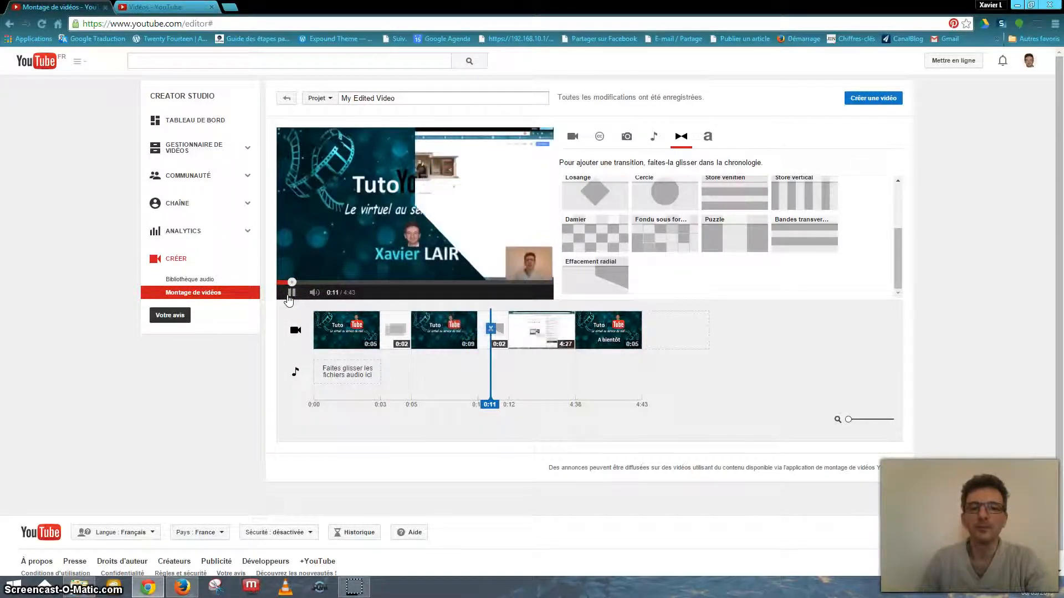
{"action": "left_click", "coordinate": [291, 294]}
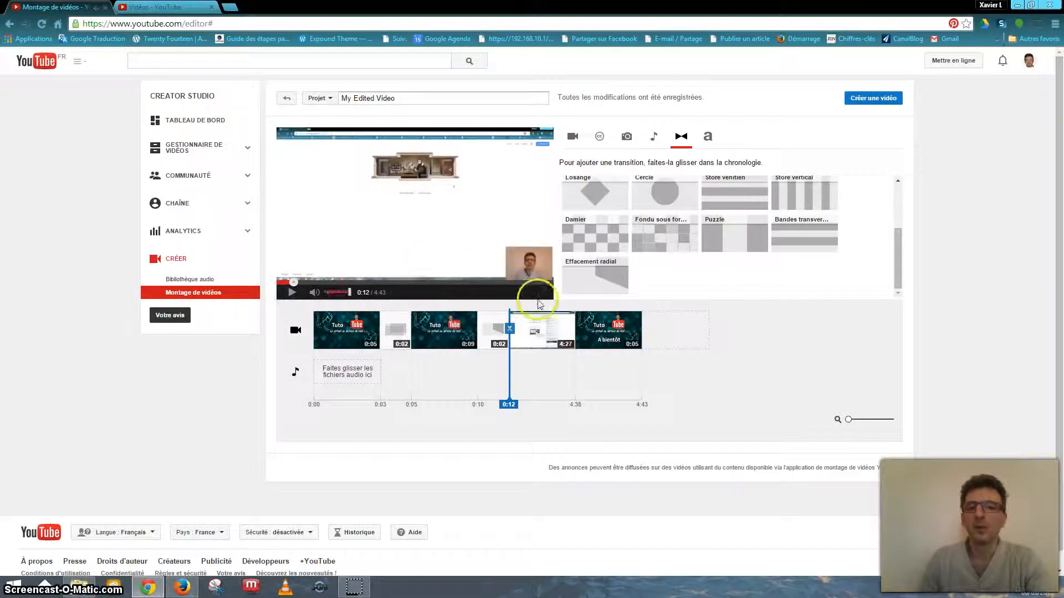
Use the double-arrow "Ouverture de po..." transition between the youtubeintro clip and the tutorial video, preview it and close its settings.
{"action": "scroll", "coordinate": [808, 291], "scroll_direction": "up", "scroll_amount": 3}
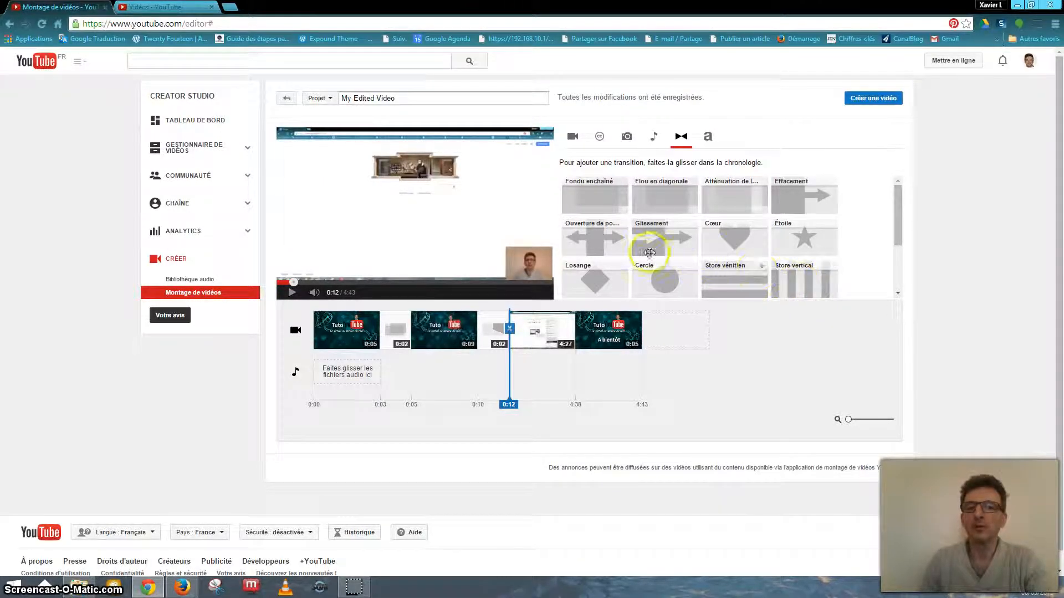
{"action": "left_click_drag", "start_coordinate": [604, 238], "coordinate": [500, 328]}
{"action": "left_click_drag", "start_coordinate": [315, 404], "coordinate": [333, 405]}
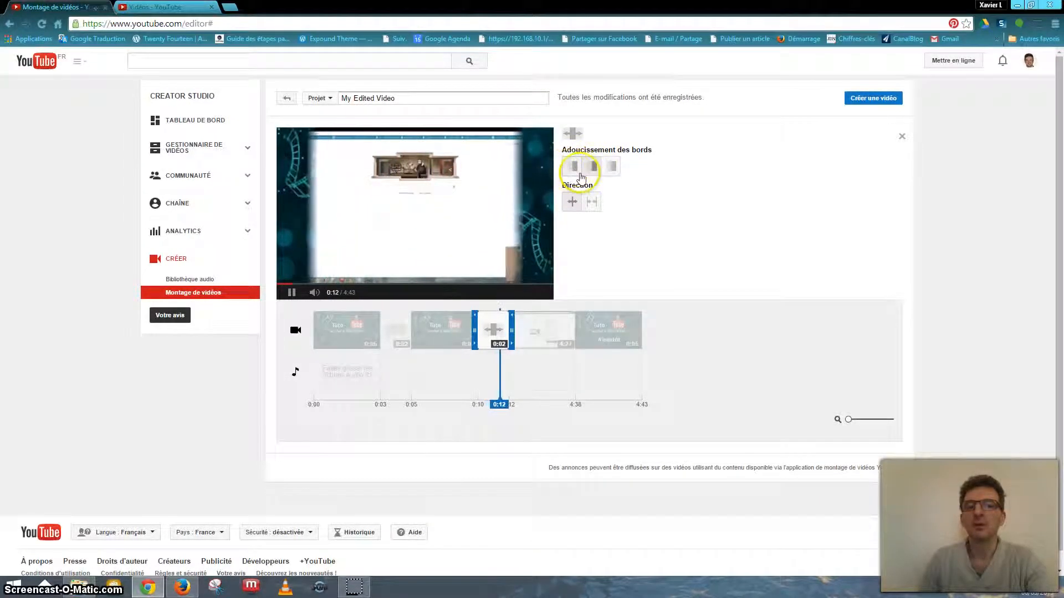
{"action": "left_click", "coordinate": [291, 293]}
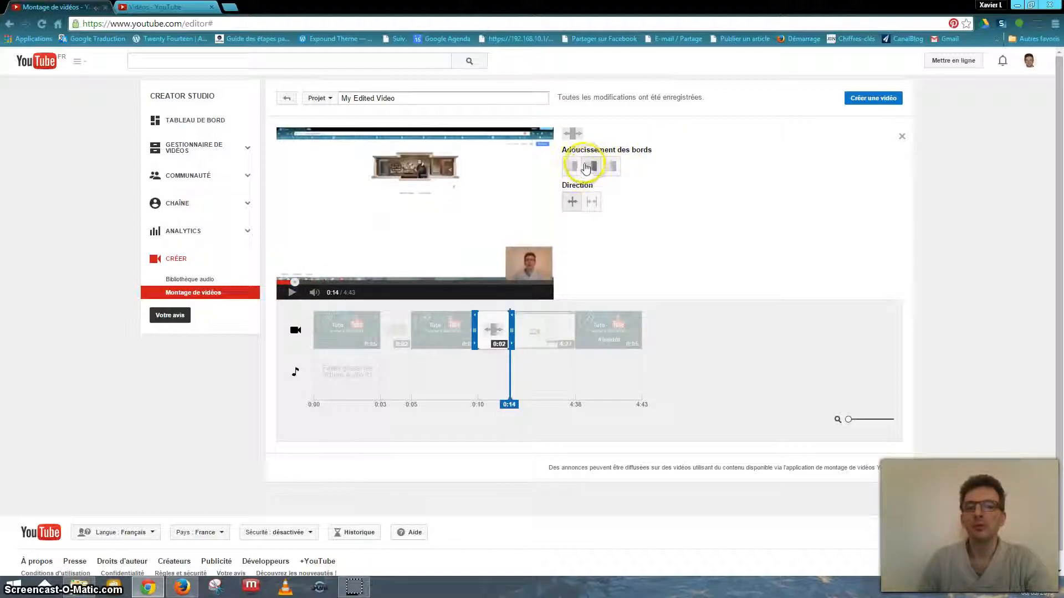
{"action": "left_click", "coordinate": [359, 457]}
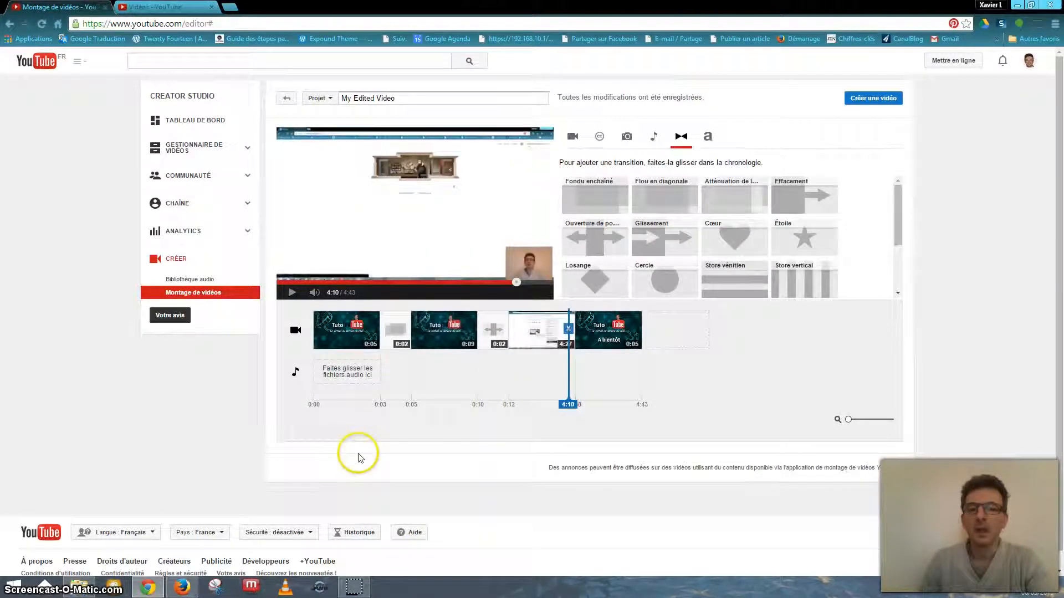
Add a Cercle transition between the tutorial video and the closing slide and shorten it to 0:01.
{"action": "left_click_drag", "start_coordinate": [670, 282], "coordinate": [590, 331]}
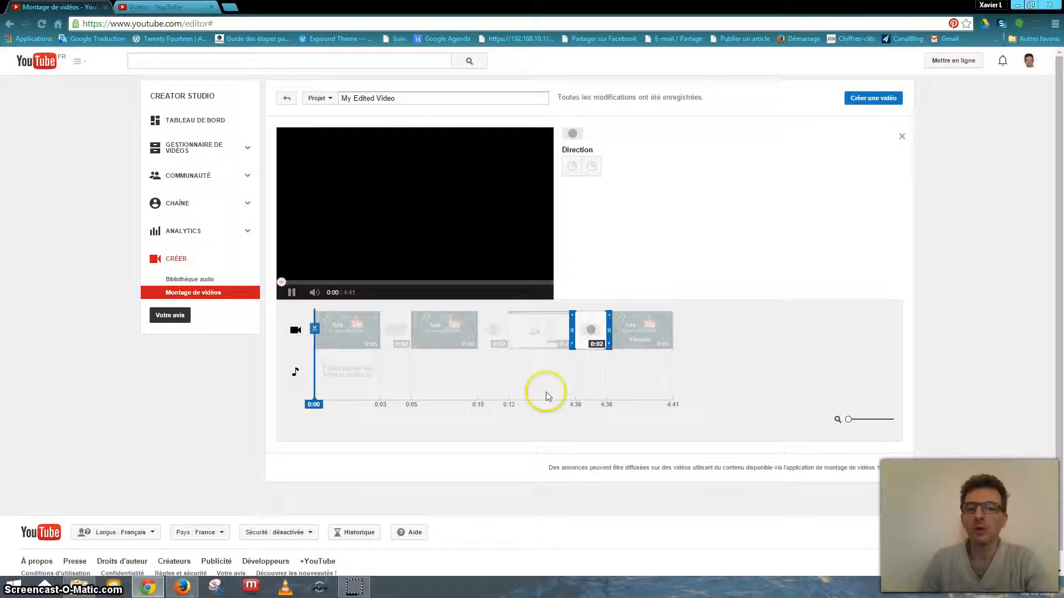
{"action": "left_click", "coordinate": [292, 292]}
{"action": "left_click", "coordinate": [598, 342]}
{"action": "mouse_move", "coordinate": [533, 332]}
{"action": "left_mouse_down"}
{"action": "mouse_move", "coordinate": [447, 349]}
{"action": "mouse_move", "coordinate": [361, 333]}
{"action": "mouse_move", "coordinate": [535, 330]}
{"action": "mouse_move", "coordinate": [392, 324]}
{"action": "mouse_move", "coordinate": [534, 347]}
{"action": "left_mouse_up"}
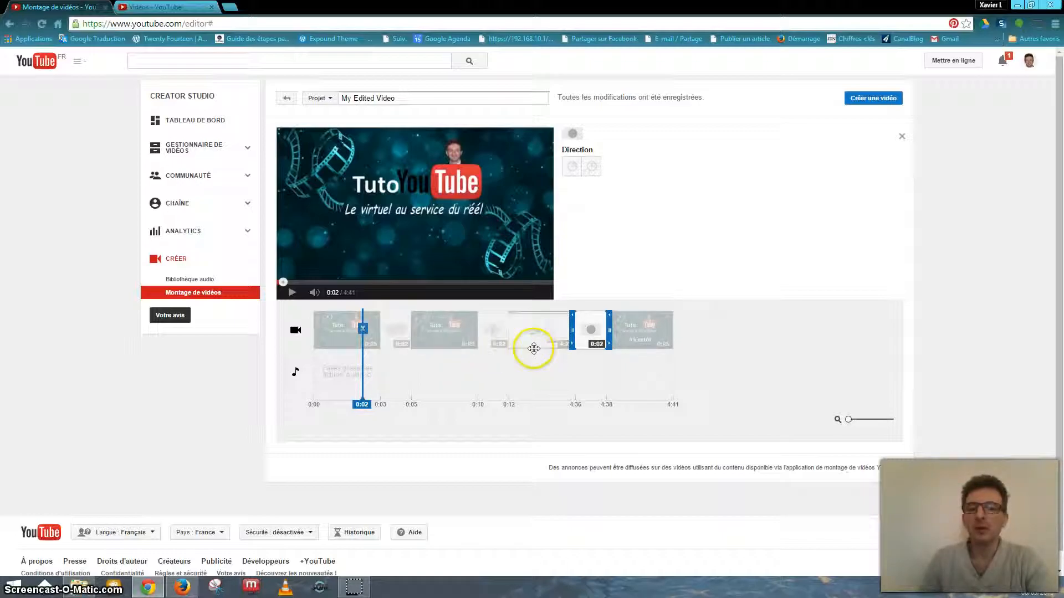
{"action": "left_click_drag", "start_coordinate": [609, 331], "coordinate": [602, 331]}
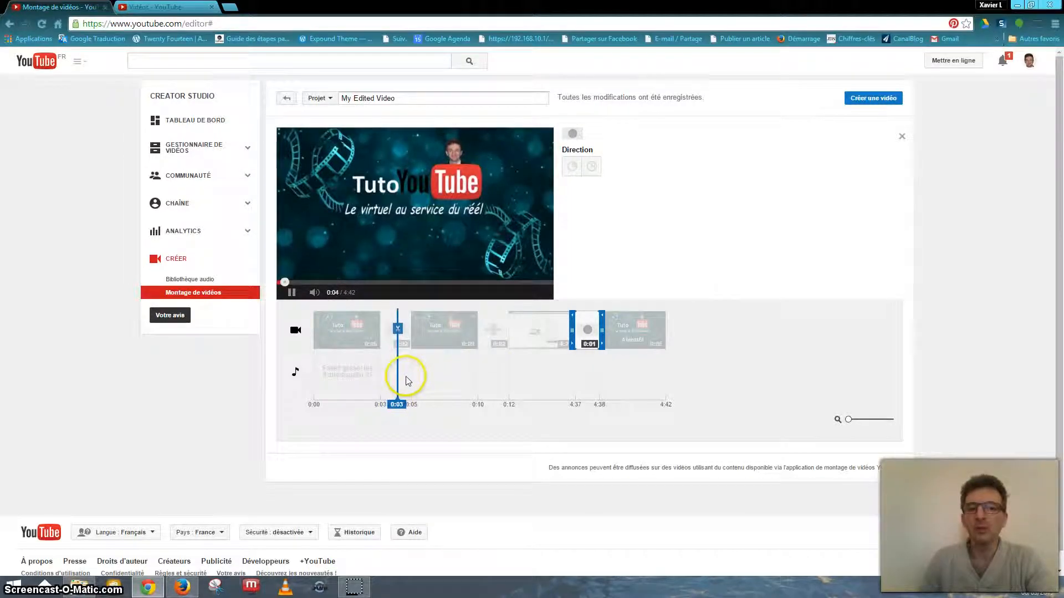
Play back the montage from its start to check the transition into the youtubeintro clip.
{"action": "left_click", "coordinate": [292, 294]}
{"action": "left_click", "coordinate": [418, 400]}
{"action": "left_click_drag", "start_coordinate": [422, 397], "coordinate": [313, 400]}
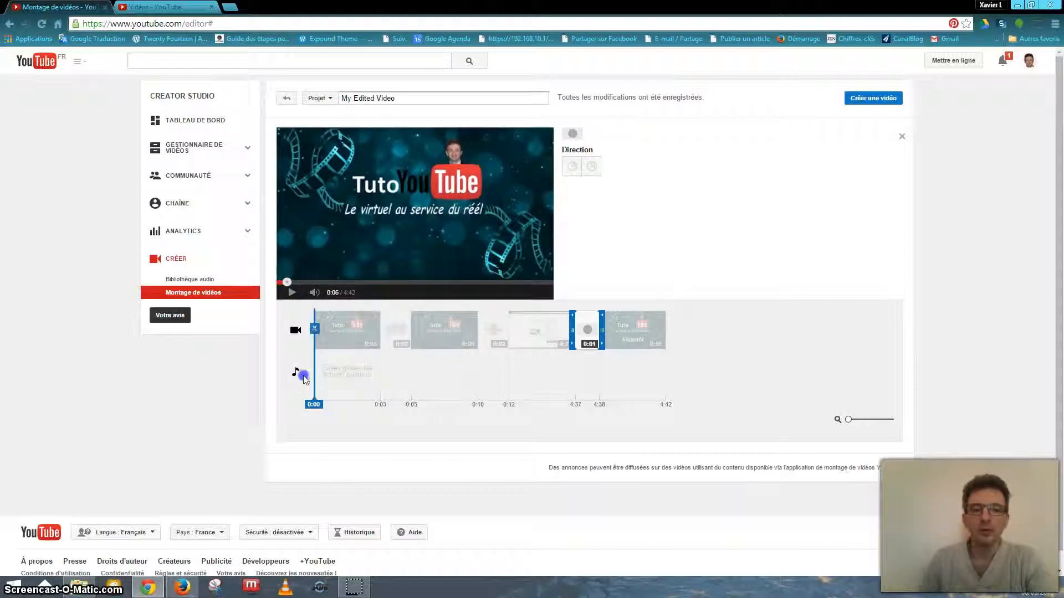
{"action": "left_click", "coordinate": [292, 293]}
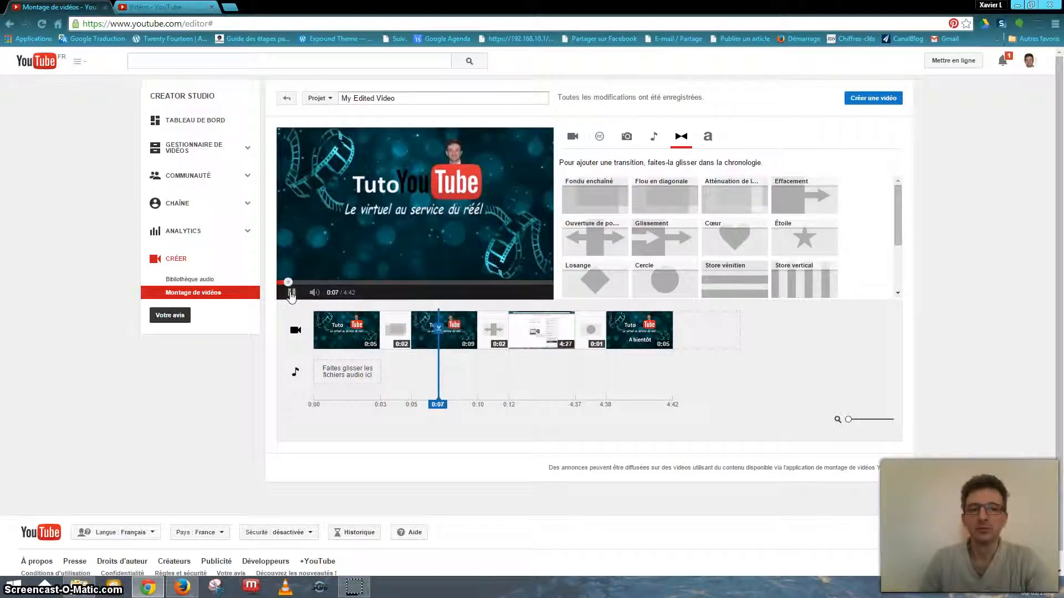
{"action": "left_click", "coordinate": [292, 294]}
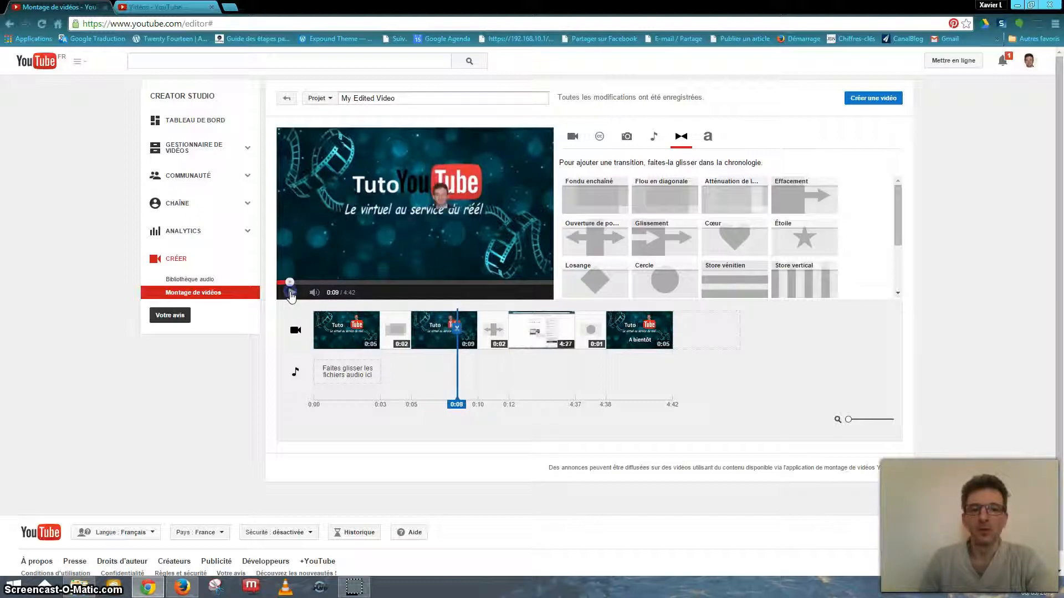
{"action": "left_click", "coordinate": [291, 293]}
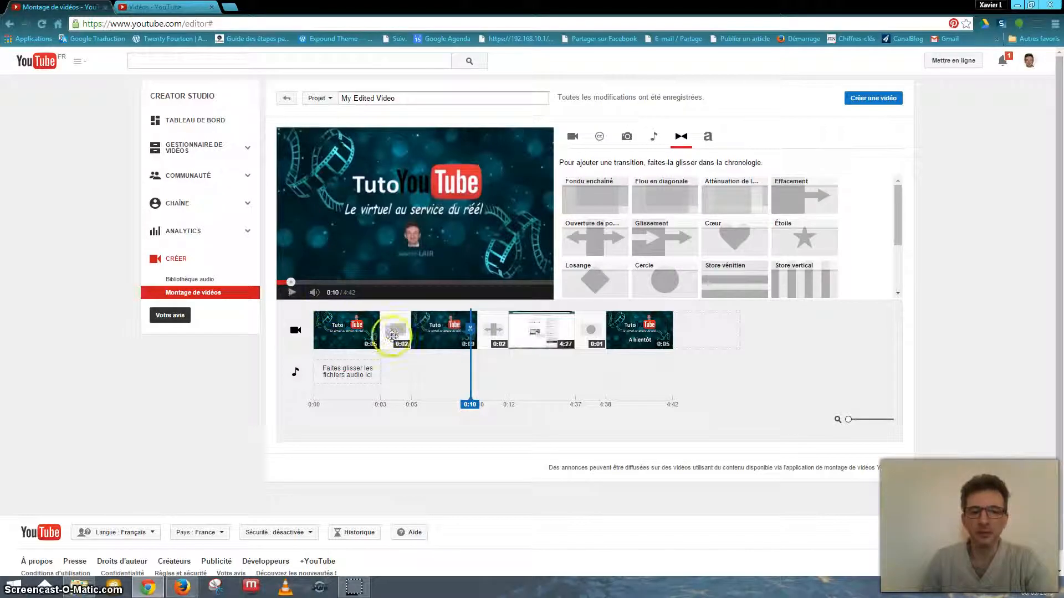
Shorten the opening slide to 0:03 and preview its Fondu enchaîné transition into the youtubeintro clip.
{"action": "left_click", "coordinate": [393, 334]}
{"action": "left_click_drag", "start_coordinate": [363, 331], "coordinate": [350, 331]}
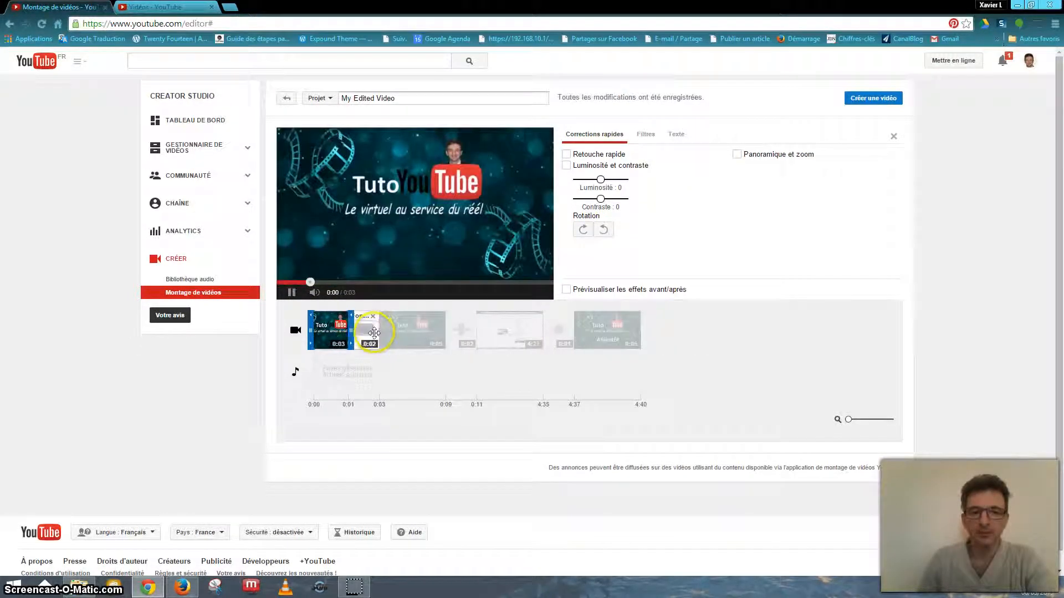
{"action": "left_click", "coordinate": [374, 332]}
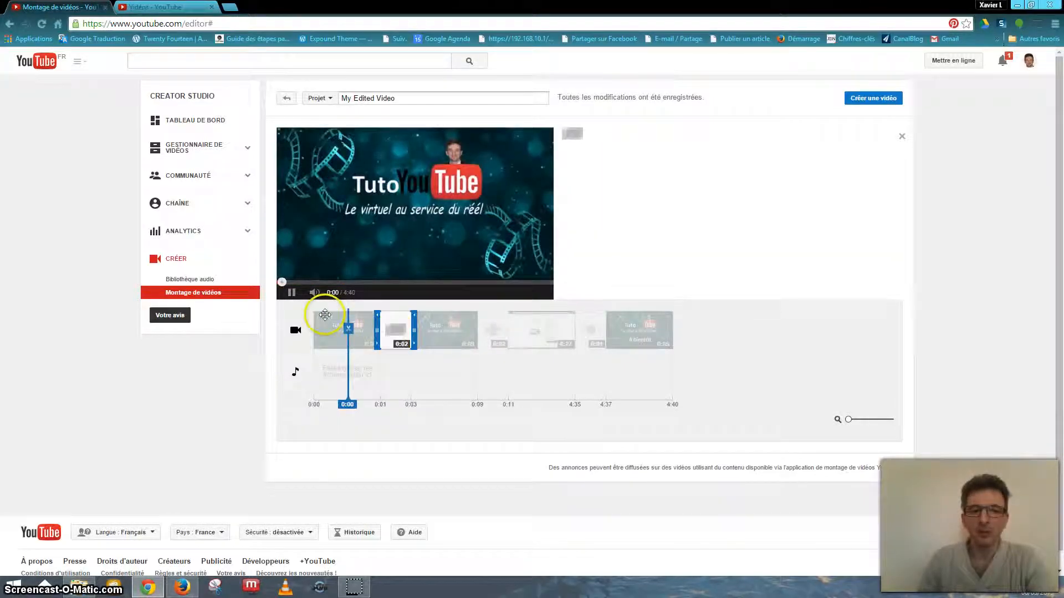
{"action": "left_click", "coordinate": [292, 292]}
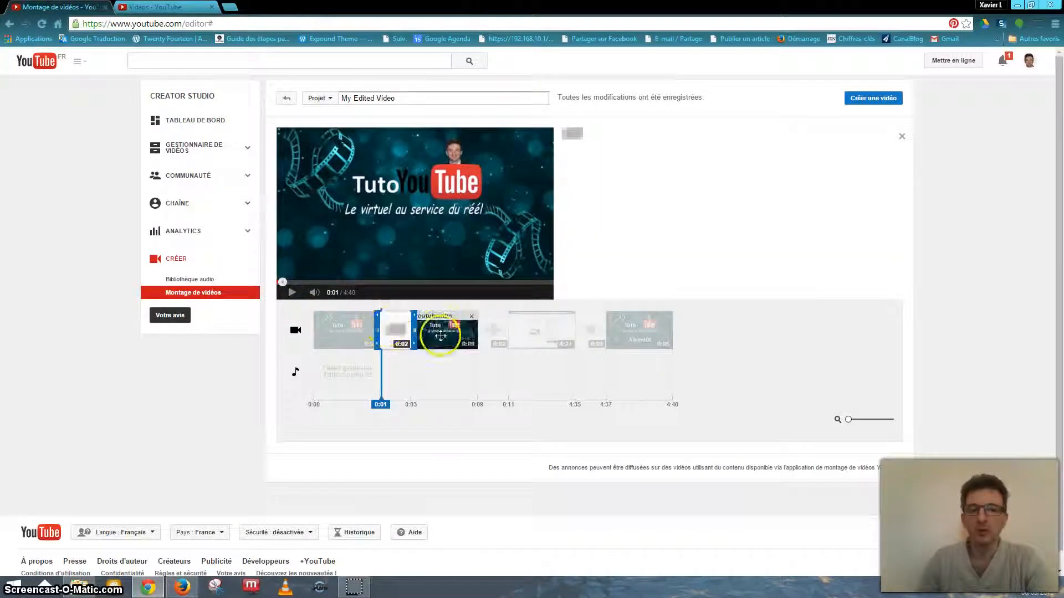
Remove the Fondu enchaîné transition between the opening slide and the youtubeintro clip and play back the join.
{"action": "left_click", "coordinate": [401, 323]}
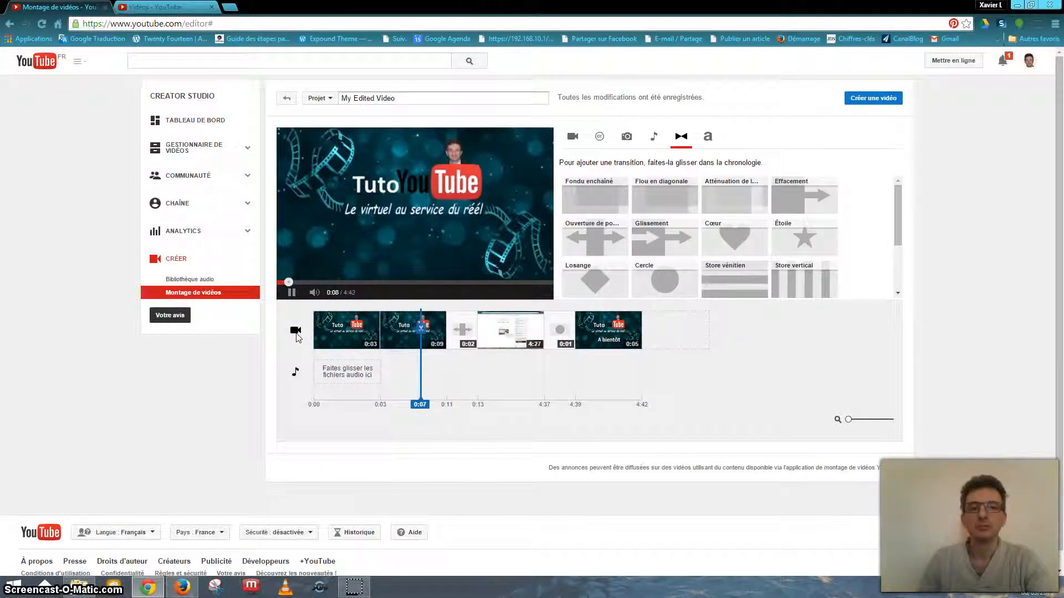
{"action": "left_click", "coordinate": [291, 292]}
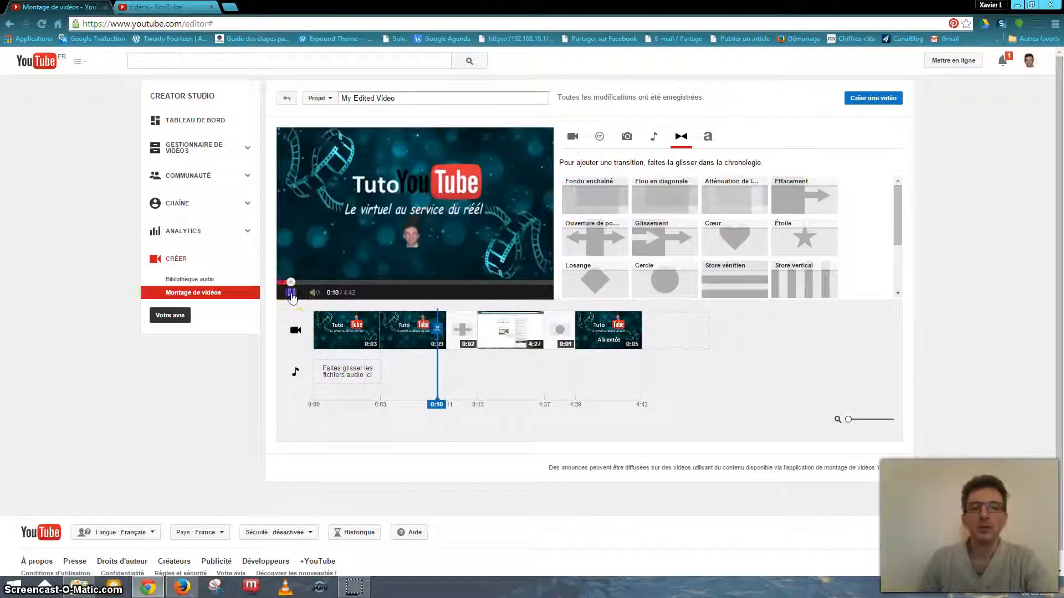
Shorten the opening slide to 0:02 and play the montage from its start into the youtubeintro clip.
{"action": "left_click", "coordinate": [368, 331]}
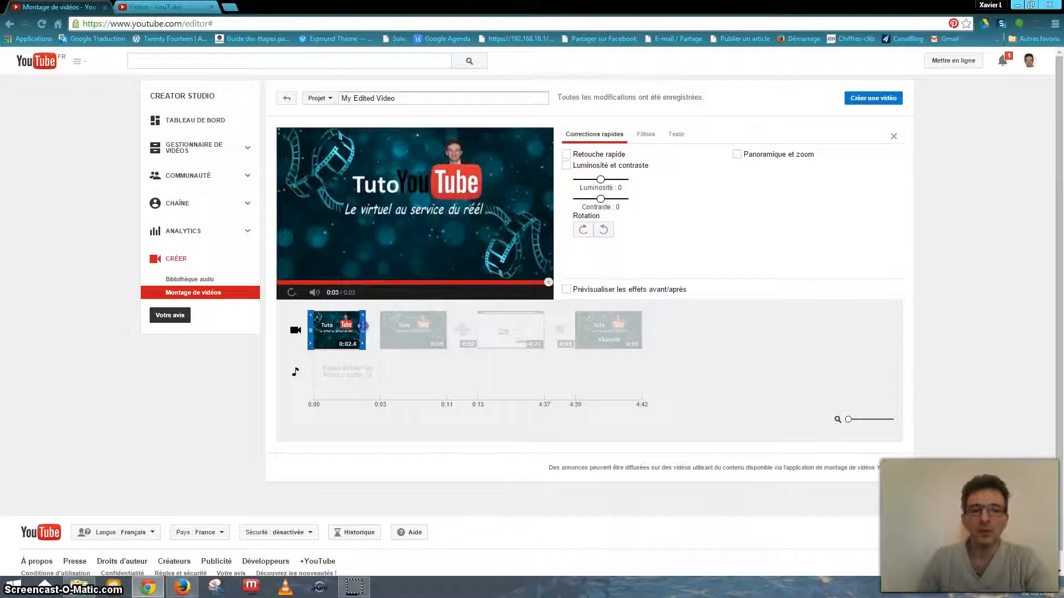
{"action": "left_click_drag", "start_coordinate": [363, 325], "coordinate": [361, 327]}
{"action": "left_click", "coordinate": [290, 293]}
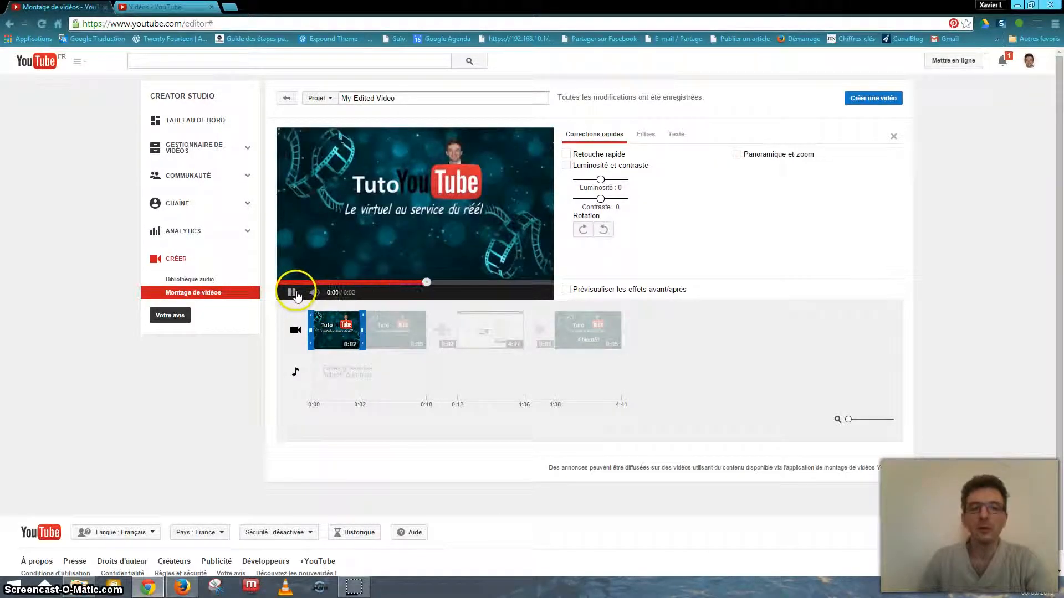
{"action": "left_click", "coordinate": [290, 308]}
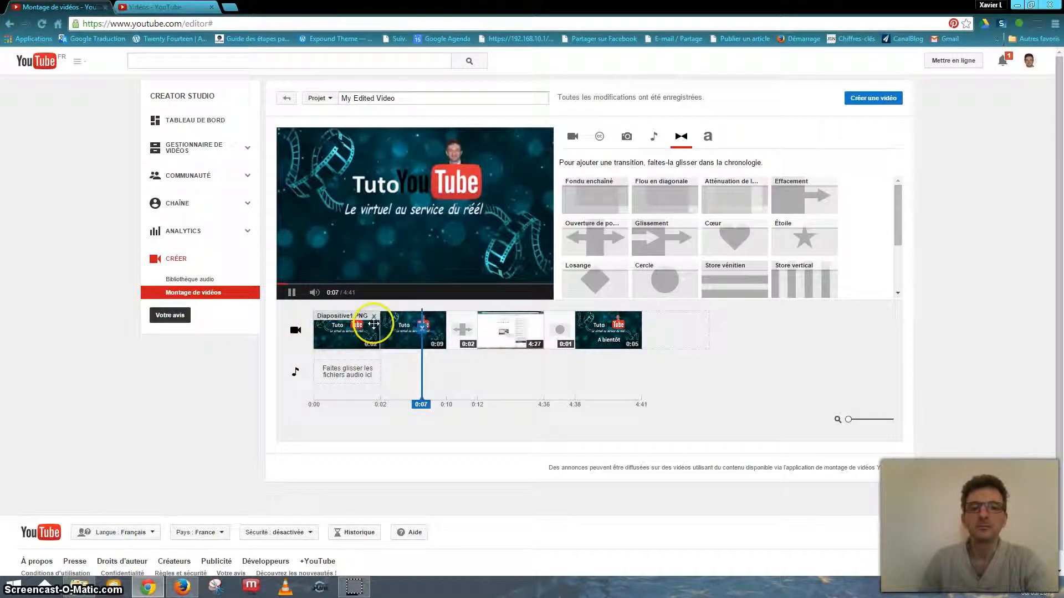
{"action": "left_click", "coordinate": [292, 292]}
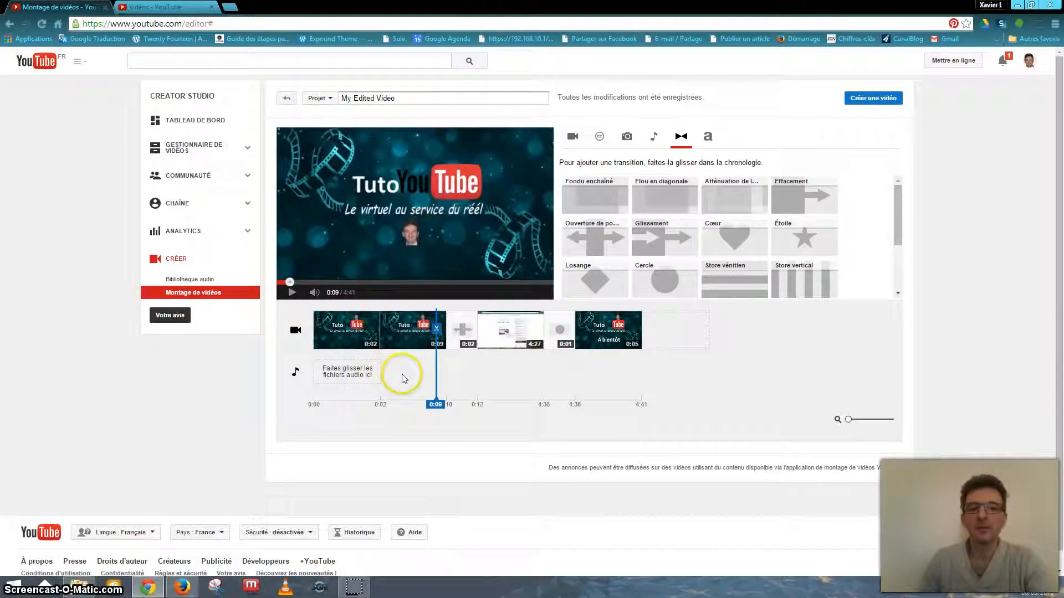
Remove the opening slide Diapositive1.PNG so the montage starts with the youtubeintro clip.
{"action": "mouse_move", "coordinate": [369, 347]}
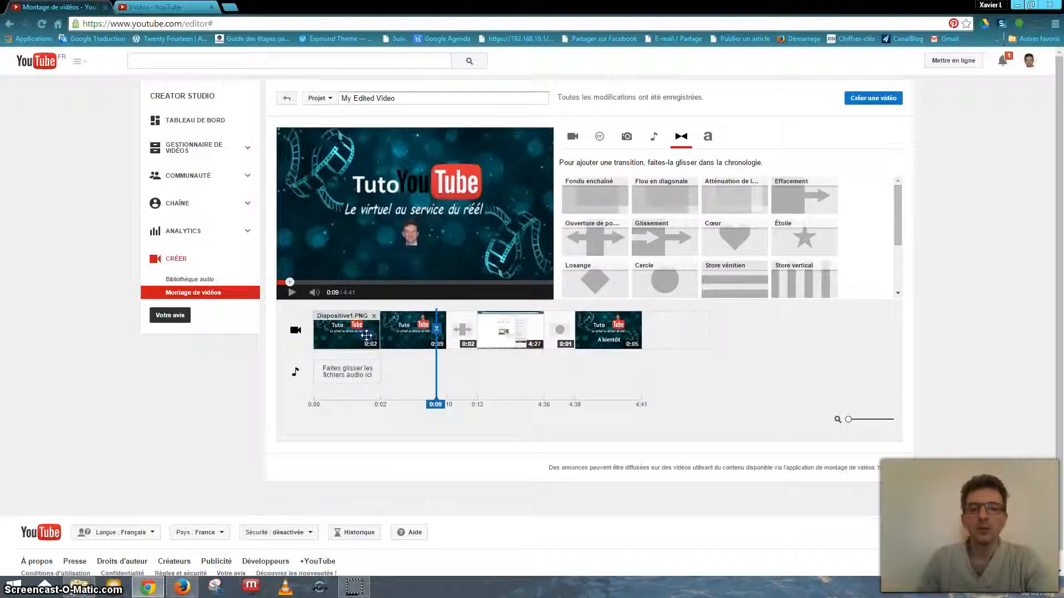
{"action": "left_click", "coordinate": [367, 335]}
{"action": "left_click", "coordinate": [376, 321]}
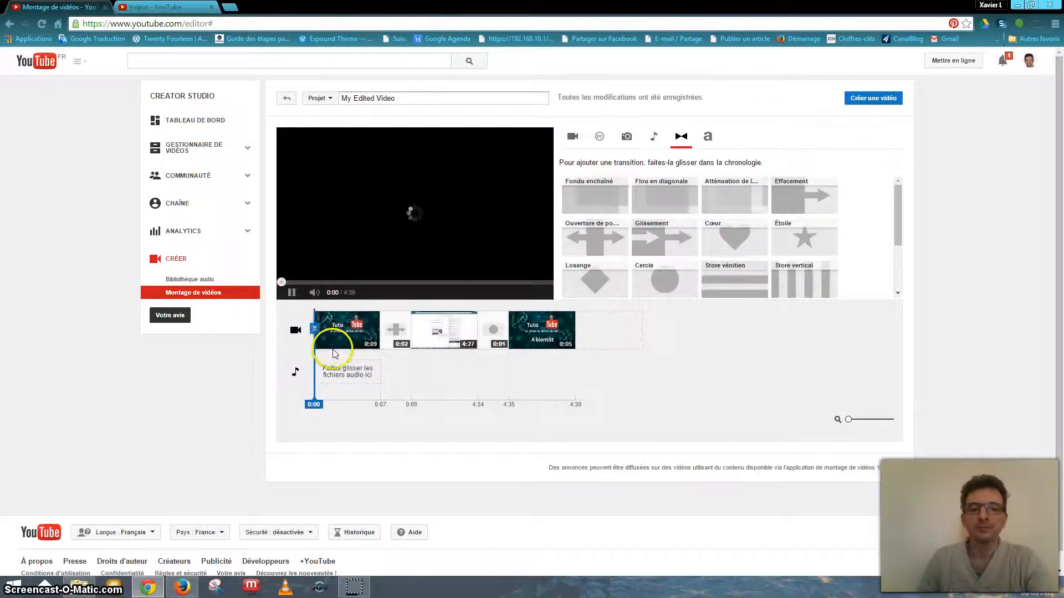
{"action": "left_click", "coordinate": [291, 293]}
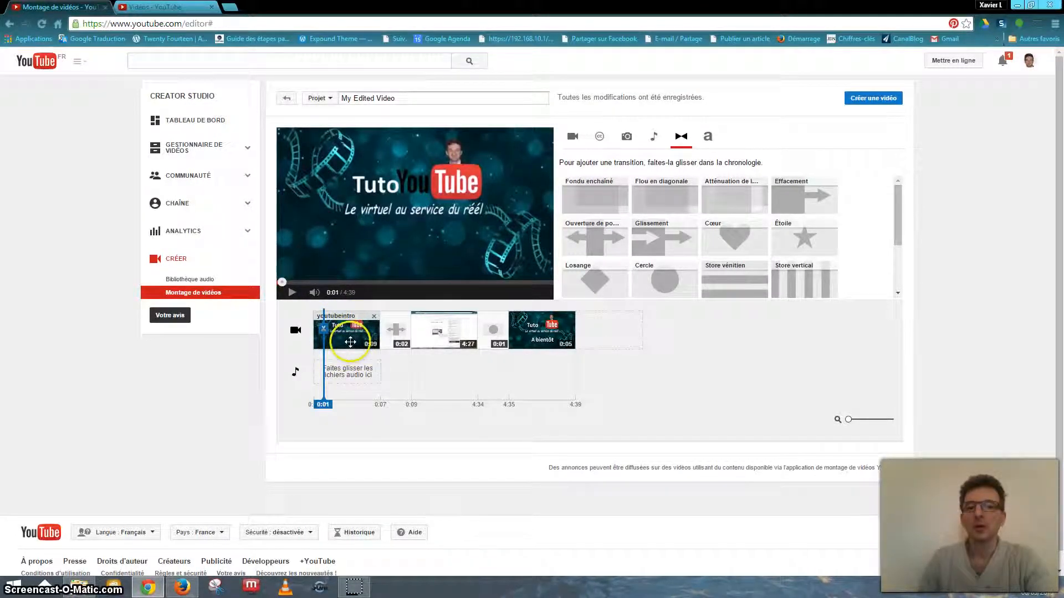
Insert the Diapositive3.PNG slide between the double-arrow transition and the tutorial video, and close its settings.
{"action": "left_click_drag", "start_coordinate": [349, 342], "coordinate": [497, 325]}
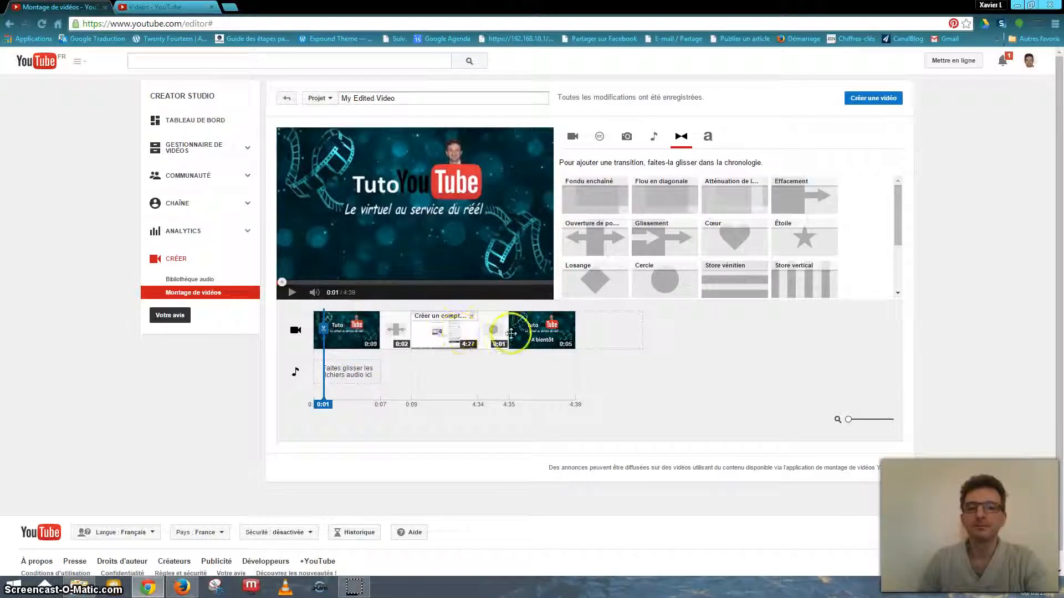
{"action": "left_click", "coordinate": [626, 137]}
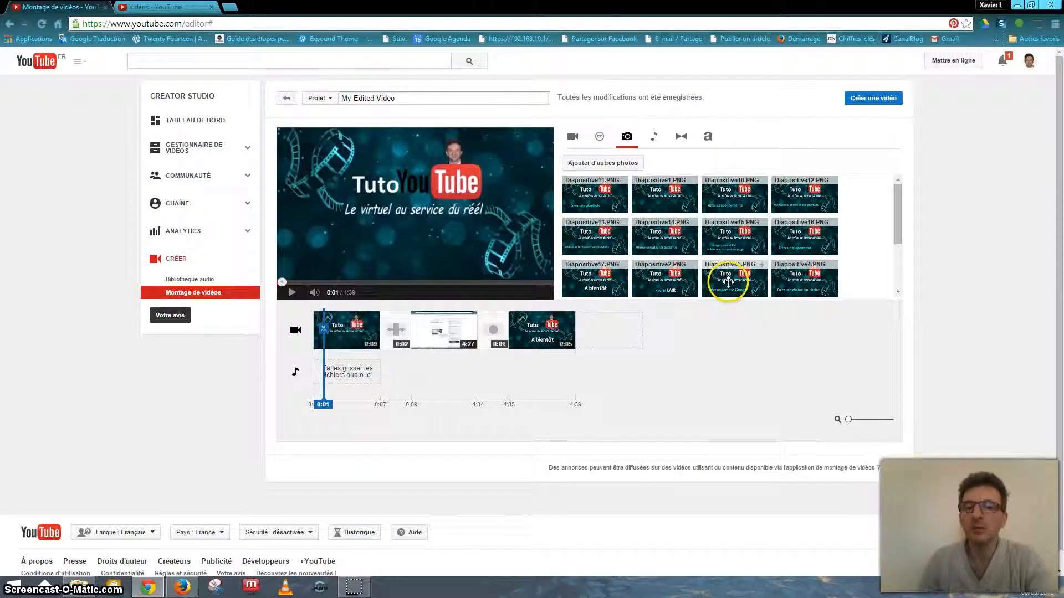
{"action": "left_click_drag", "start_coordinate": [730, 279], "coordinate": [429, 332]}
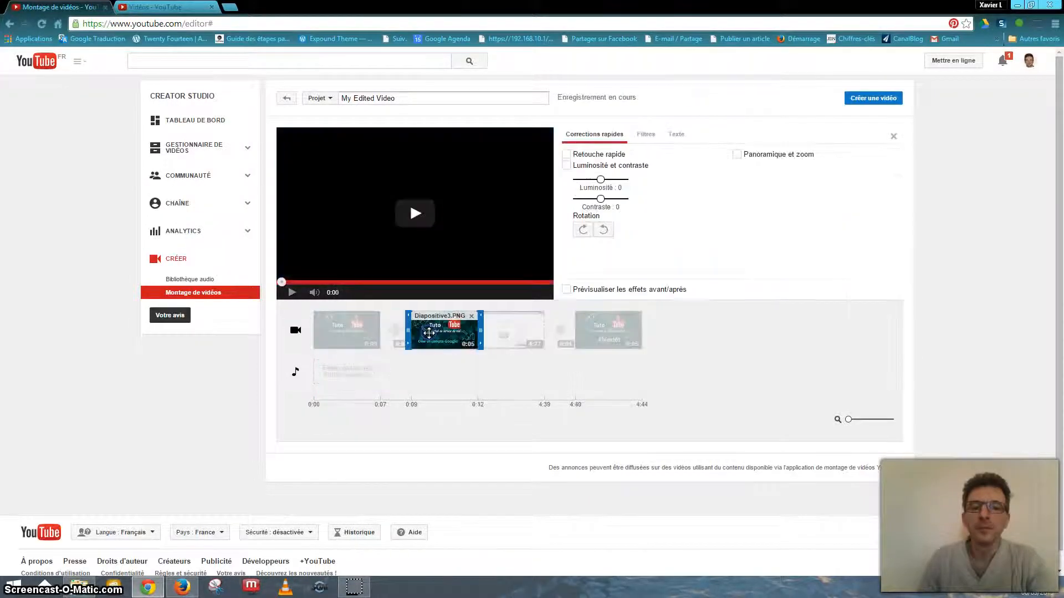
{"action": "left_click", "coordinate": [471, 341]}
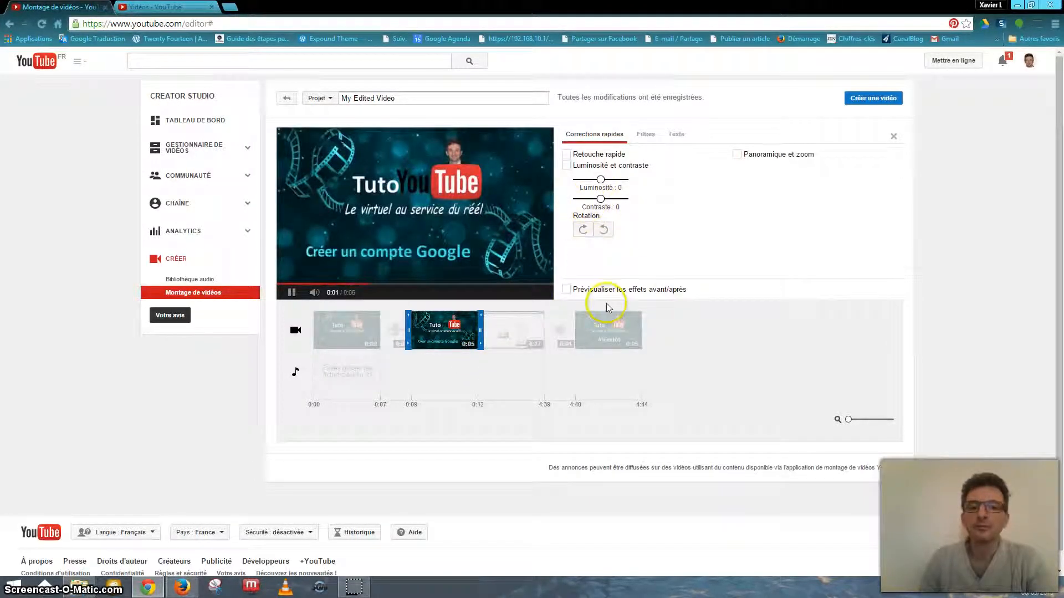
{"action": "left_click", "coordinate": [697, 323]}
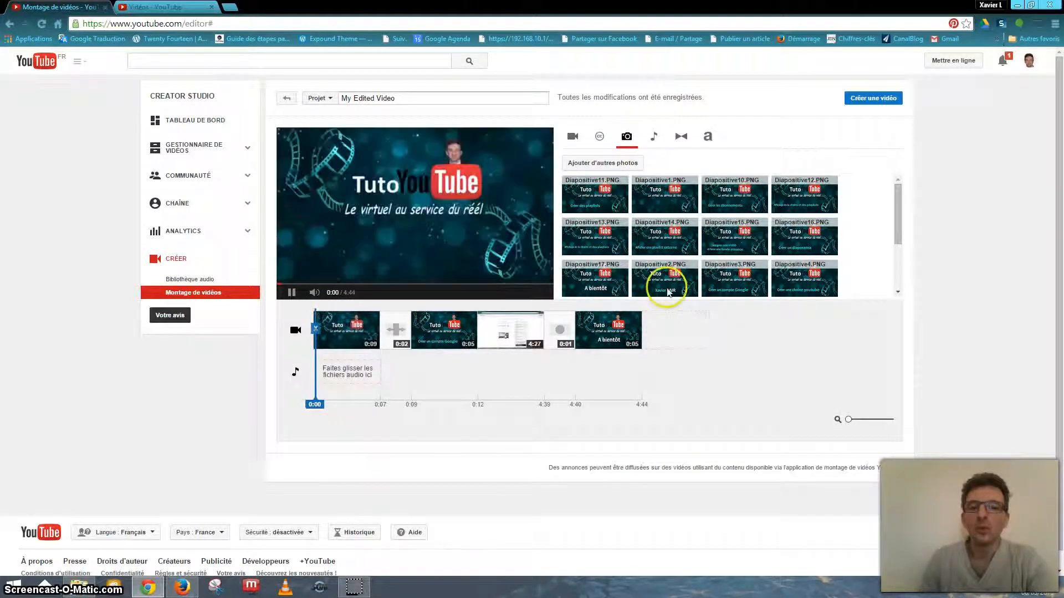
Add a Cercle transition between the Diapositive3.PNG slide and the tutorial video, and close its settings.
{"action": "left_click", "coordinate": [674, 143]}
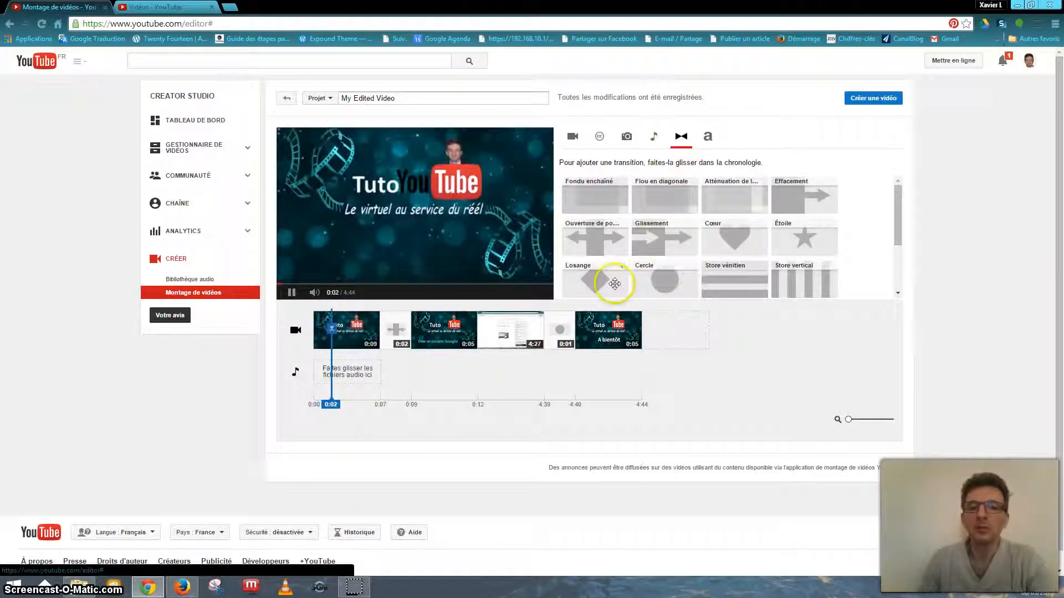
{"action": "left_click", "coordinate": [291, 293]}
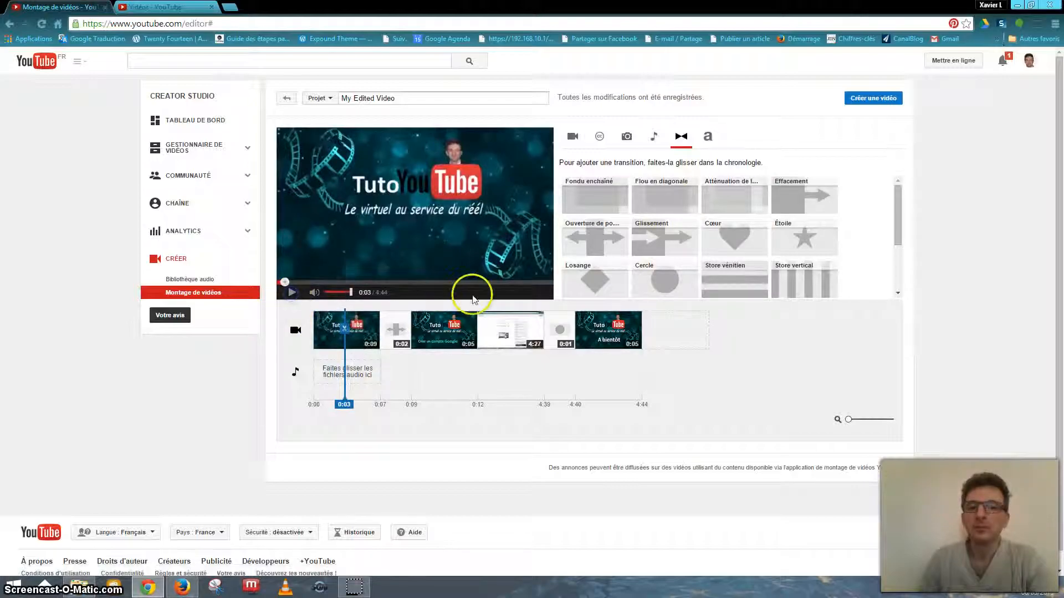
{"action": "left_click_drag", "start_coordinate": [664, 283], "coordinate": [627, 275]}
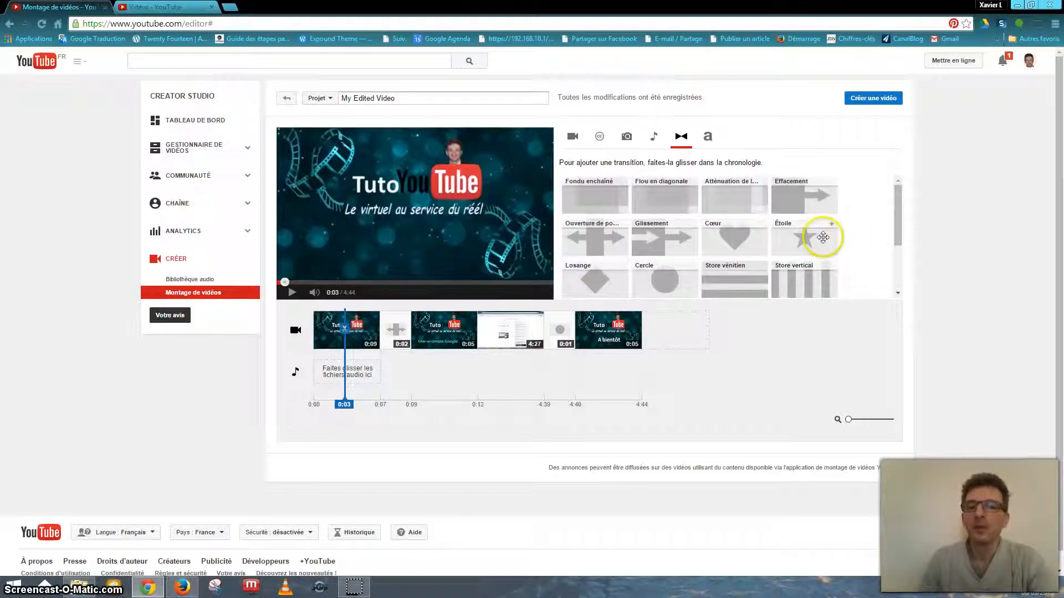
{"action": "left_click_drag", "start_coordinate": [797, 201], "coordinate": [487, 323]}
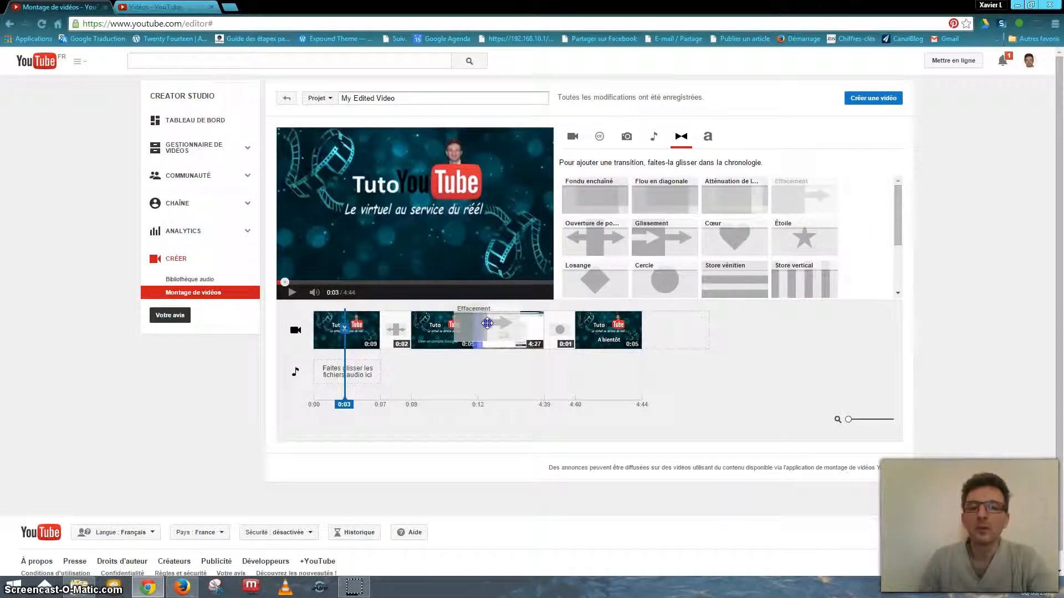
{"action": "left_click_drag", "start_coordinate": [487, 323], "coordinate": [487, 323]}
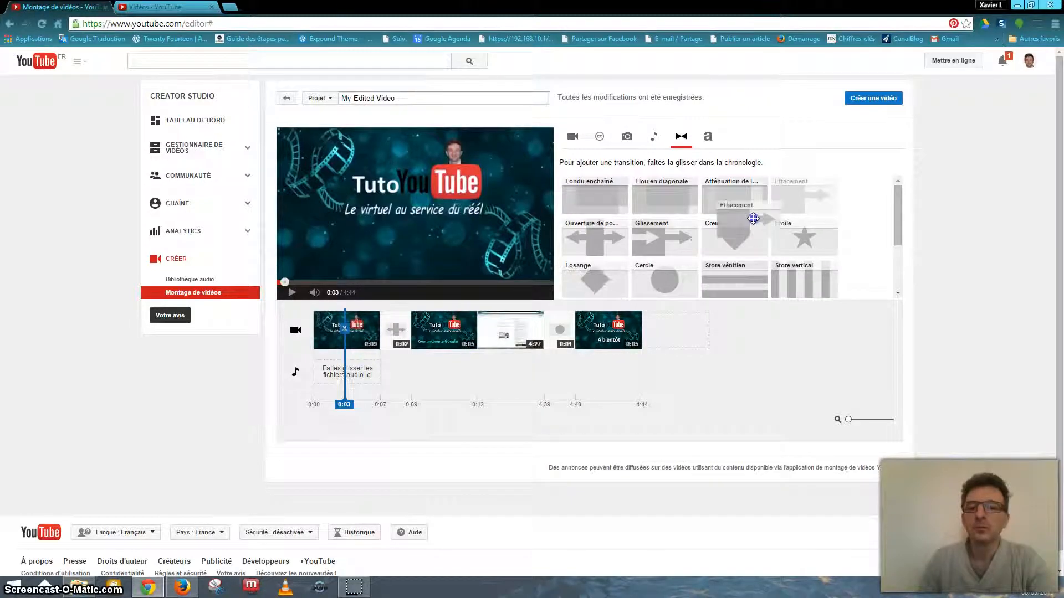
{"action": "left_click_drag", "start_coordinate": [668, 279], "coordinate": [482, 327]}
{"action": "left_click", "coordinate": [756, 349]}
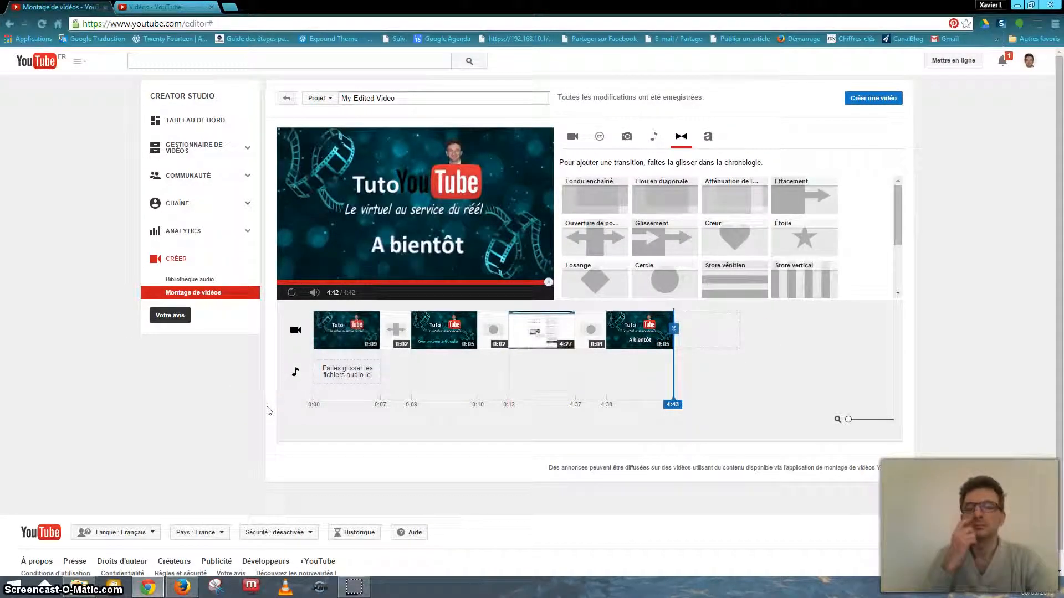
Play the montage from the youtubeintro clip to check the Cercle transition into the tutorial video.
{"action": "left_click_drag", "start_coordinate": [672, 405], "coordinate": [365, 381]}
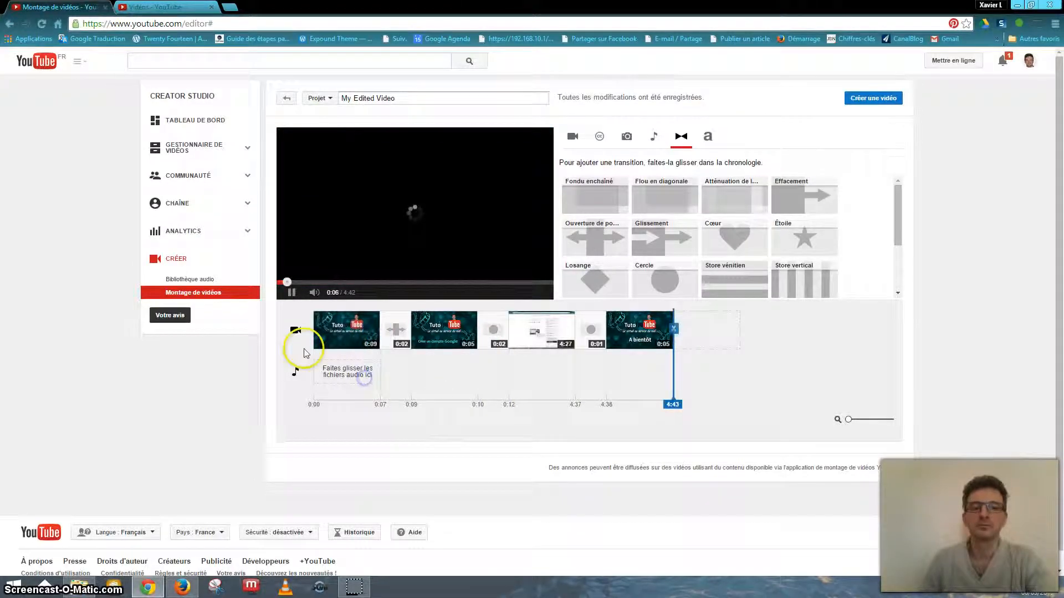
{"action": "left_click", "coordinate": [291, 293]}
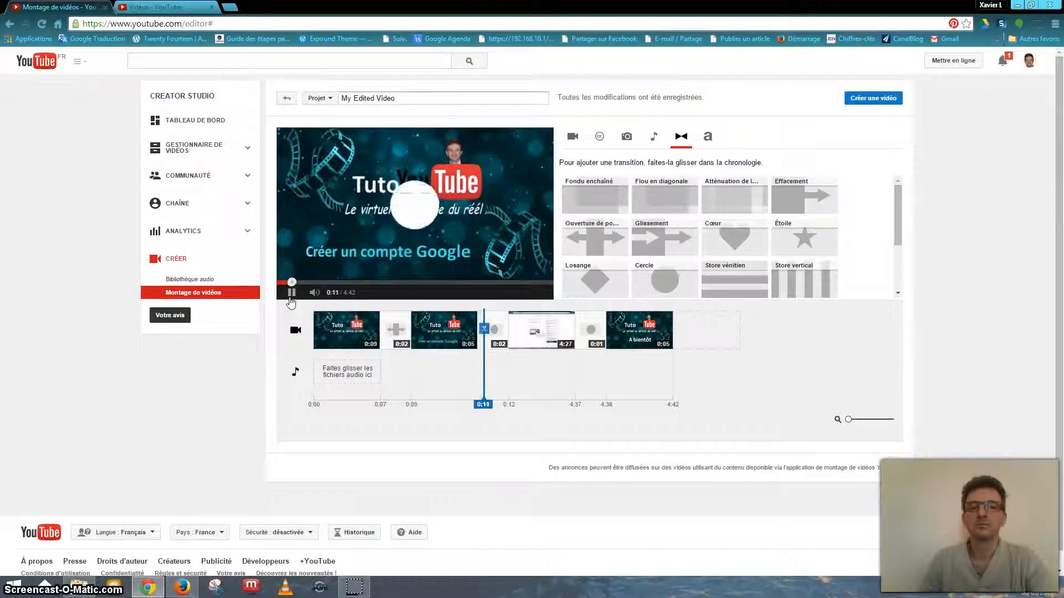
{"action": "left_click", "coordinate": [290, 294]}
{"action": "left_click", "coordinate": [567, 424]}
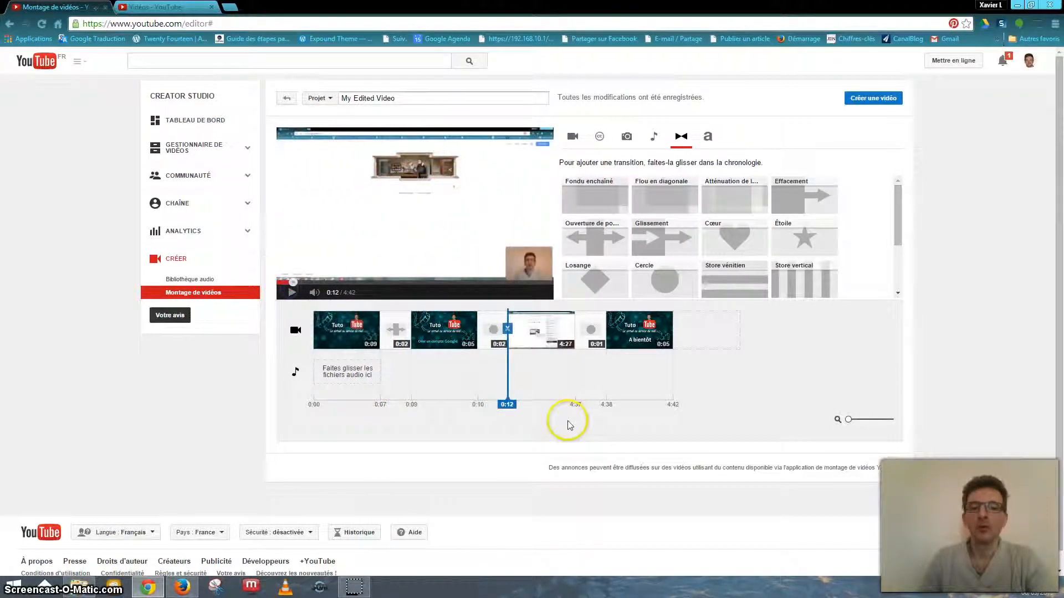
Return the playhead to the start and look through the available title styles and Creative Commons videos.
{"action": "left_click_drag", "start_coordinate": [511, 404], "coordinate": [313, 403]}
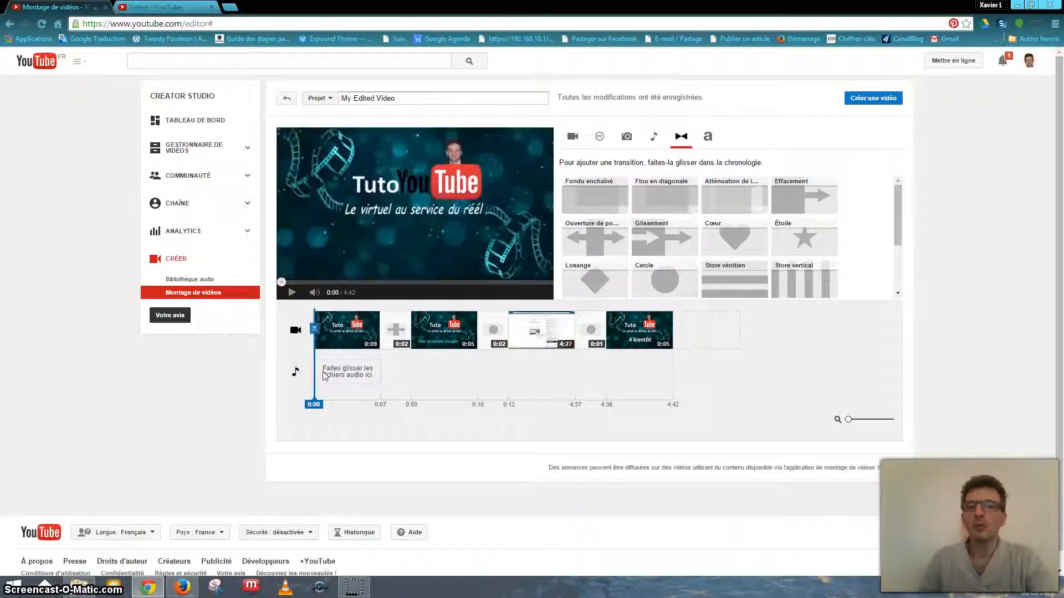
{"action": "left_click", "coordinate": [708, 139]}
{"action": "left_click", "coordinate": [631, 207]}
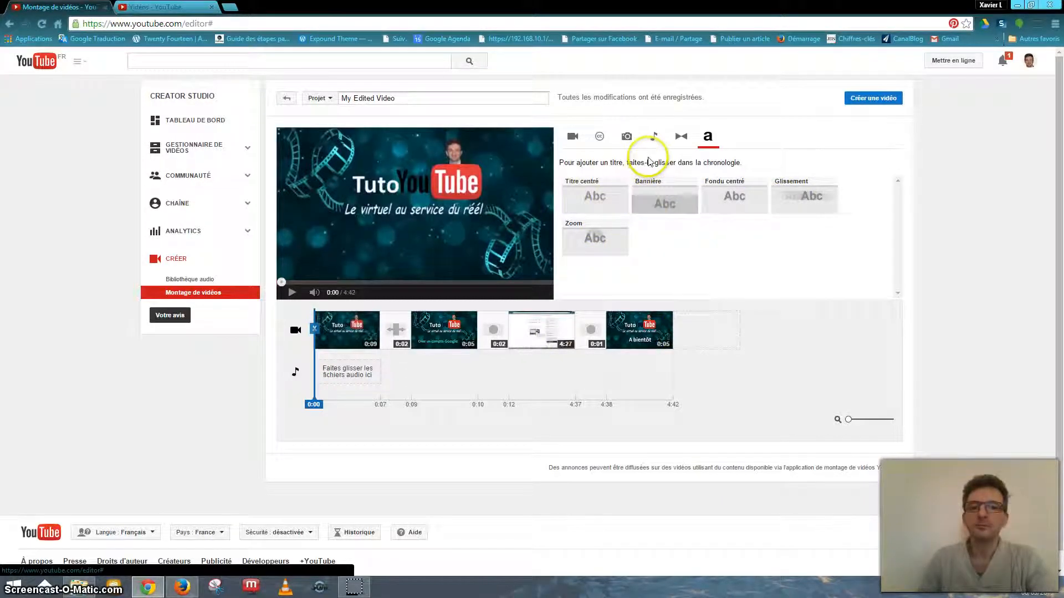
{"action": "left_click", "coordinate": [599, 138]}
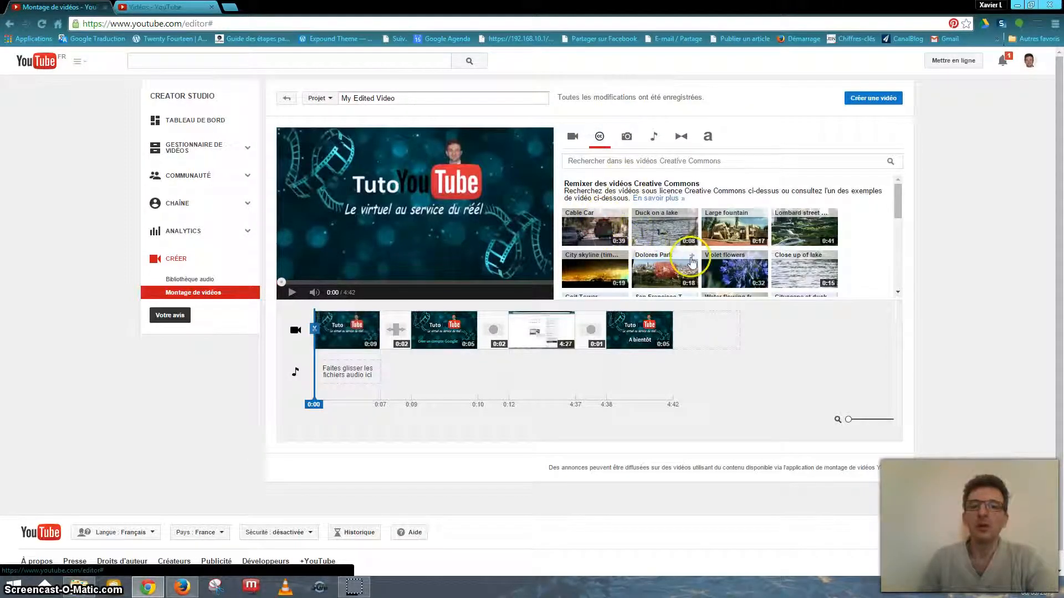
{"action": "left_click", "coordinate": [738, 270]}
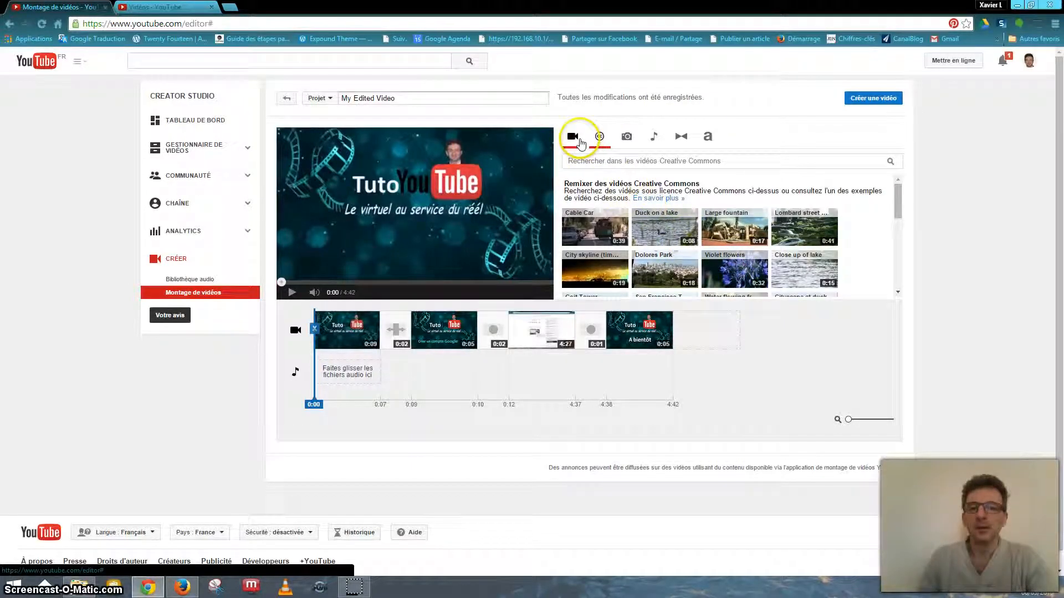
Preview the audio track Barton Springs from the music library.
{"action": "left_click", "coordinate": [651, 140]}
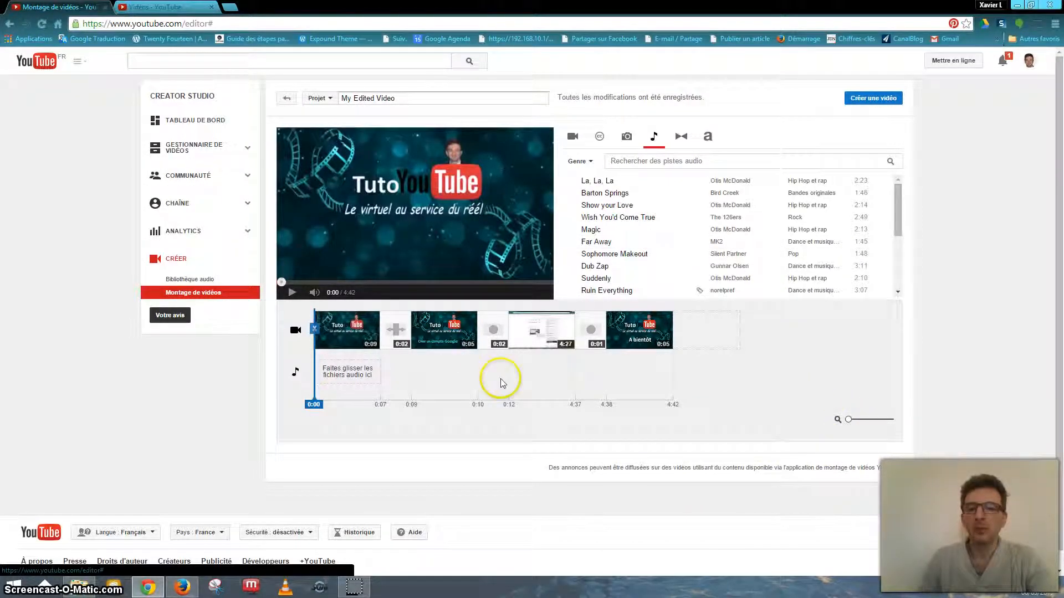
{"action": "left_click_drag", "start_coordinate": [850, 421], "coordinate": [899, 429]}
{"action": "left_click_drag", "start_coordinate": [886, 424], "coordinate": [846, 424]}
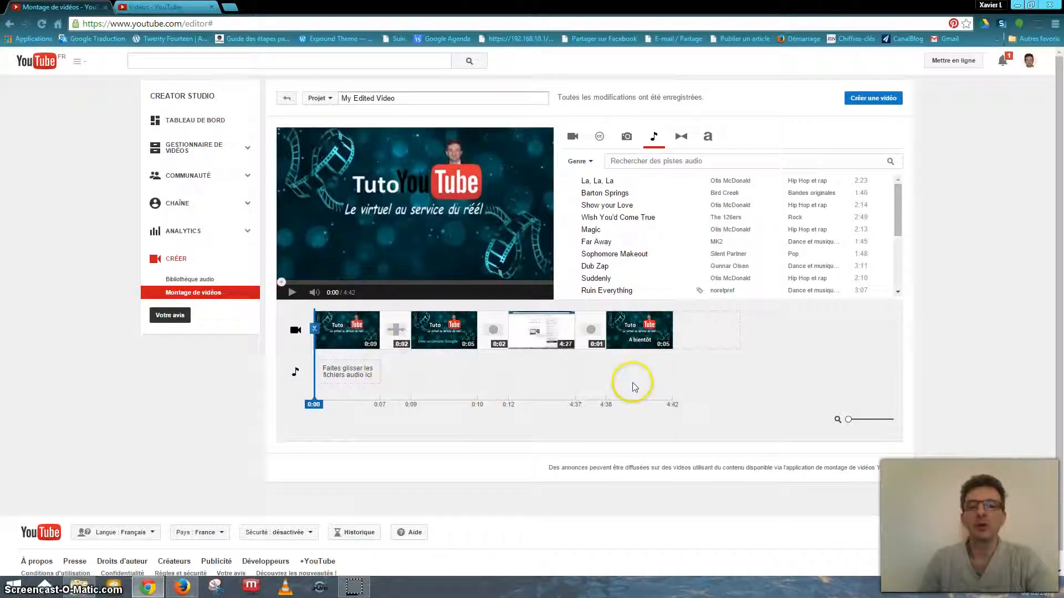
{"action": "left_click_drag", "start_coordinate": [860, 423], "coordinate": [898, 425]}
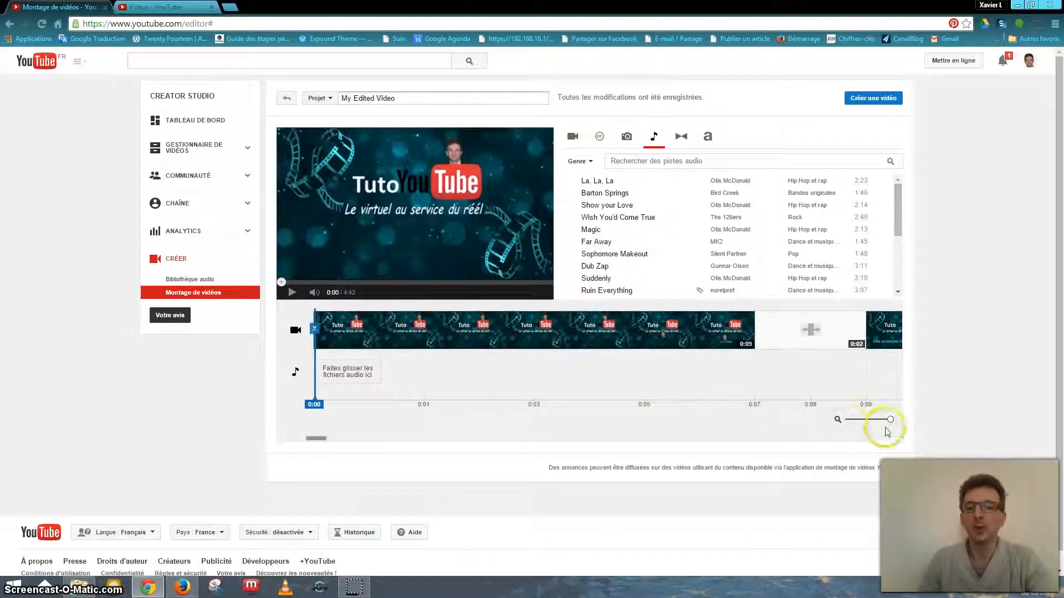
{"action": "left_click_drag", "start_coordinate": [890, 419], "coordinate": [875, 423]}
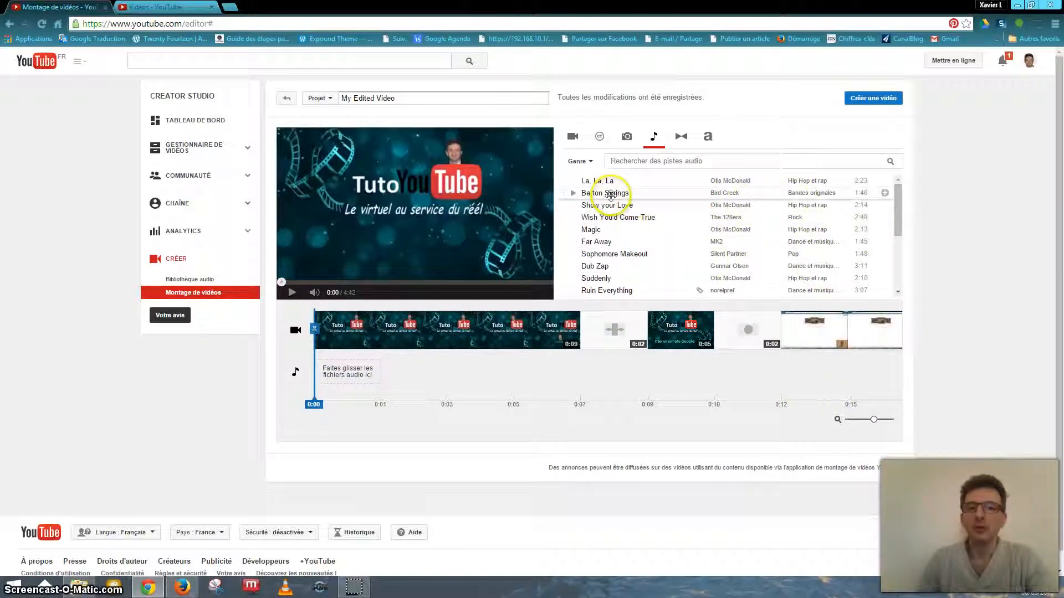
{"action": "left_click", "coordinate": [574, 194]}
{"action": "left_click_drag", "start_coordinate": [596, 194], "coordinate": [570, 193]}
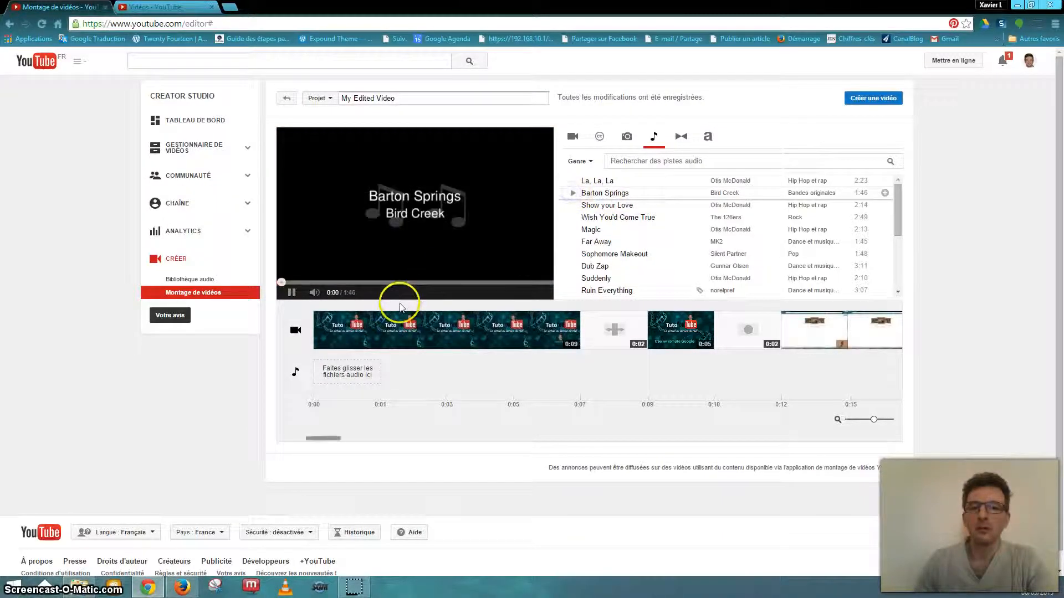
{"action": "left_click", "coordinate": [292, 293]}
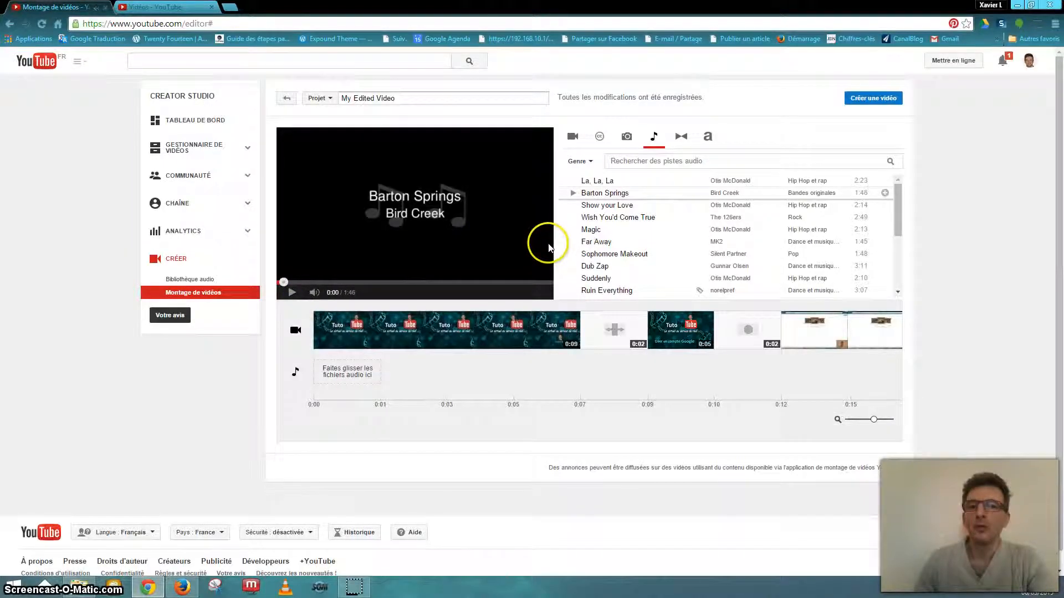
Filter the music library to show only tracks of the Rock genre.
{"action": "left_click", "coordinate": [591, 162]}
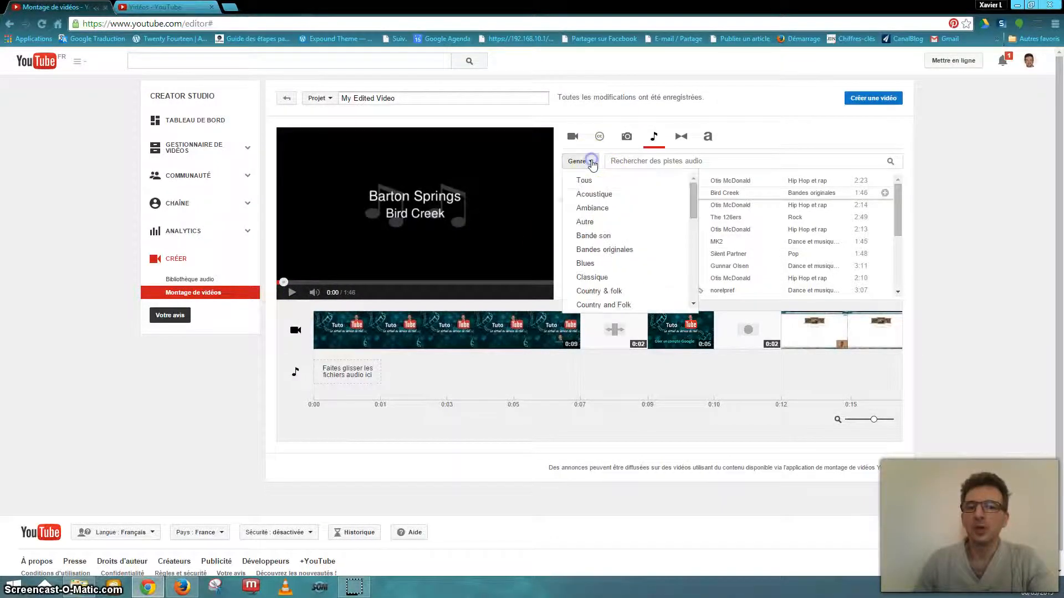
{"action": "scroll", "coordinate": [625, 244], "scroll_direction": "down", "scroll_amount": 2}
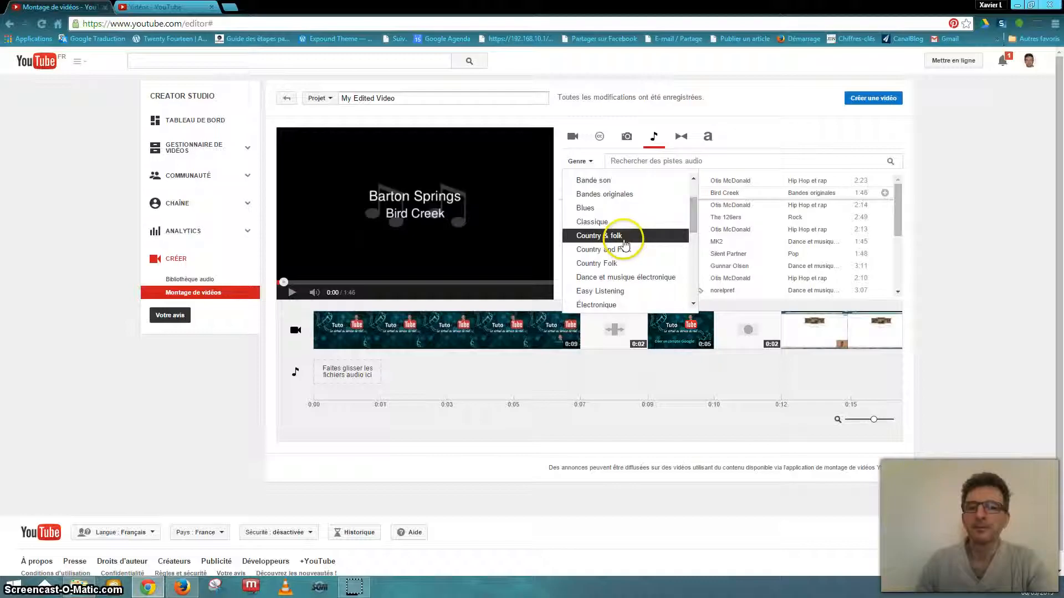
{"action": "scroll", "coordinate": [622, 244], "scroll_direction": "down", "scroll_amount": 6}
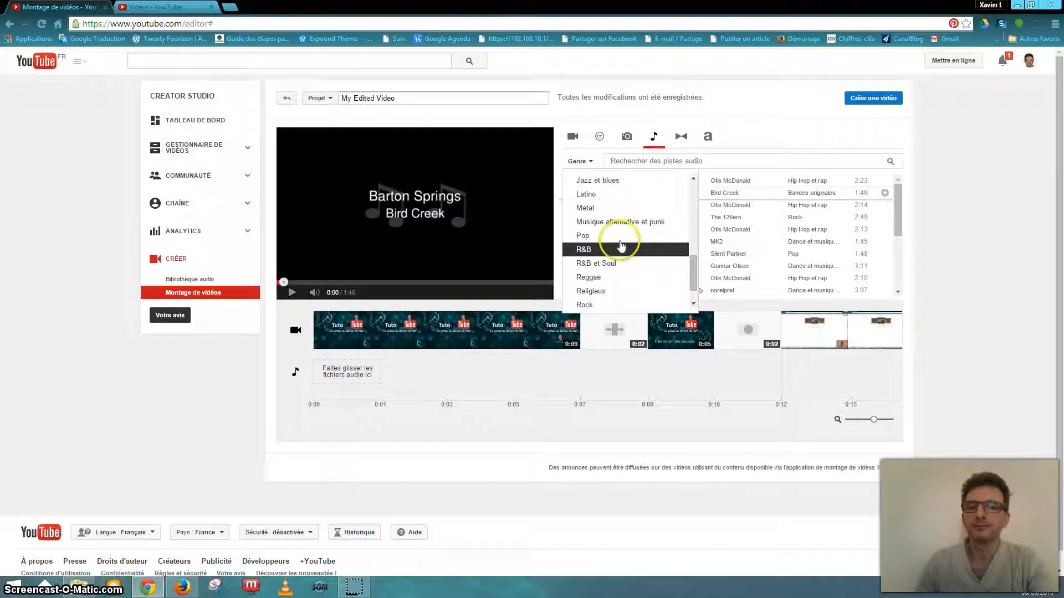
{"action": "scroll", "coordinate": [620, 242], "scroll_direction": "down", "scroll_amount": 1}
{"action": "left_click", "coordinate": [620, 271]}
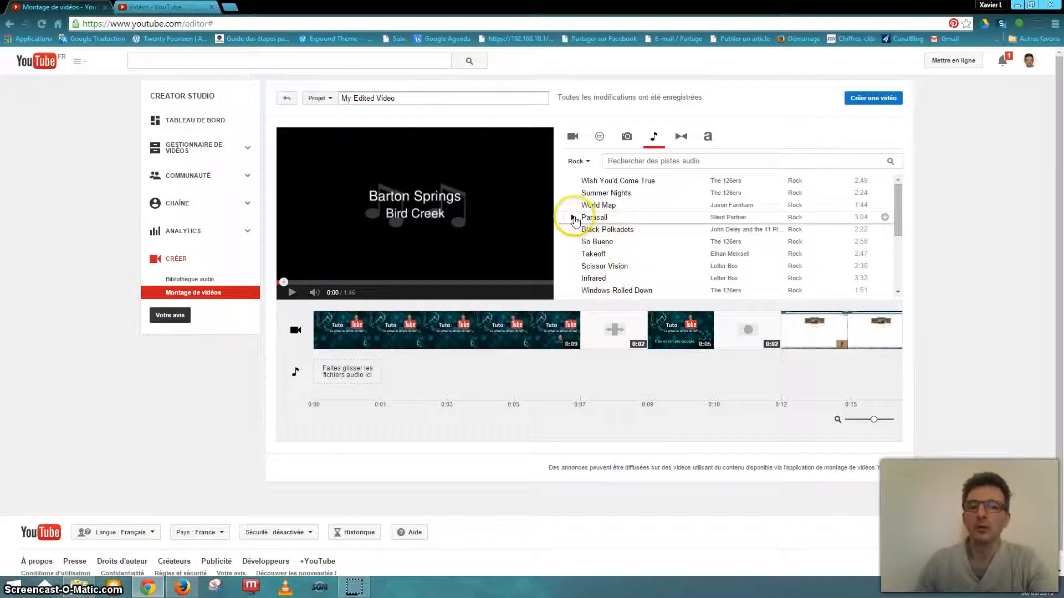
Preview the Rock track Parasail by Silent Partner and add it to the montage's audio track.
{"action": "left_click", "coordinate": [574, 218]}
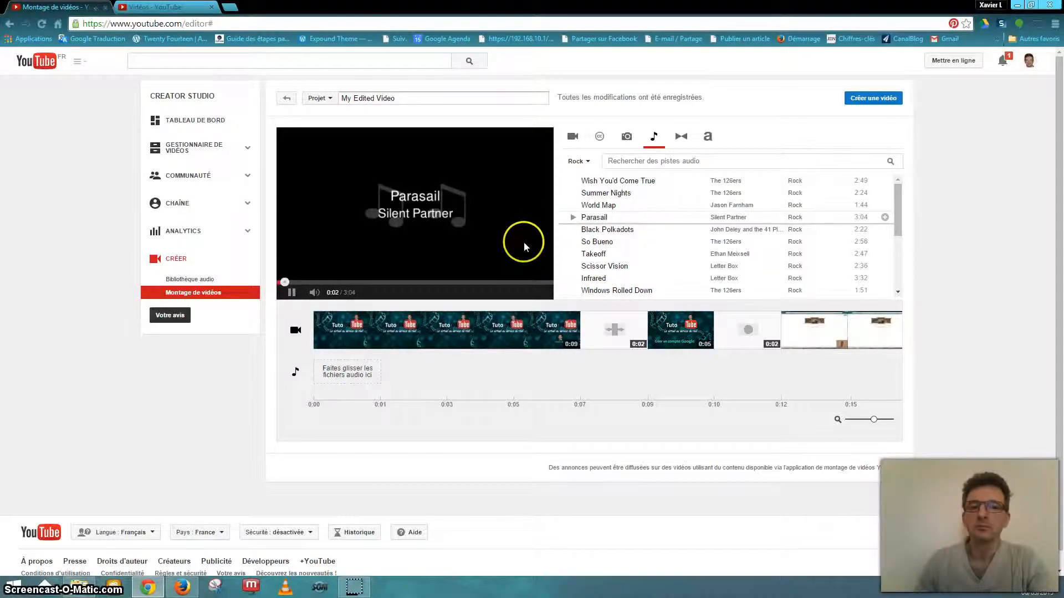
{"action": "left_click", "coordinate": [292, 293]}
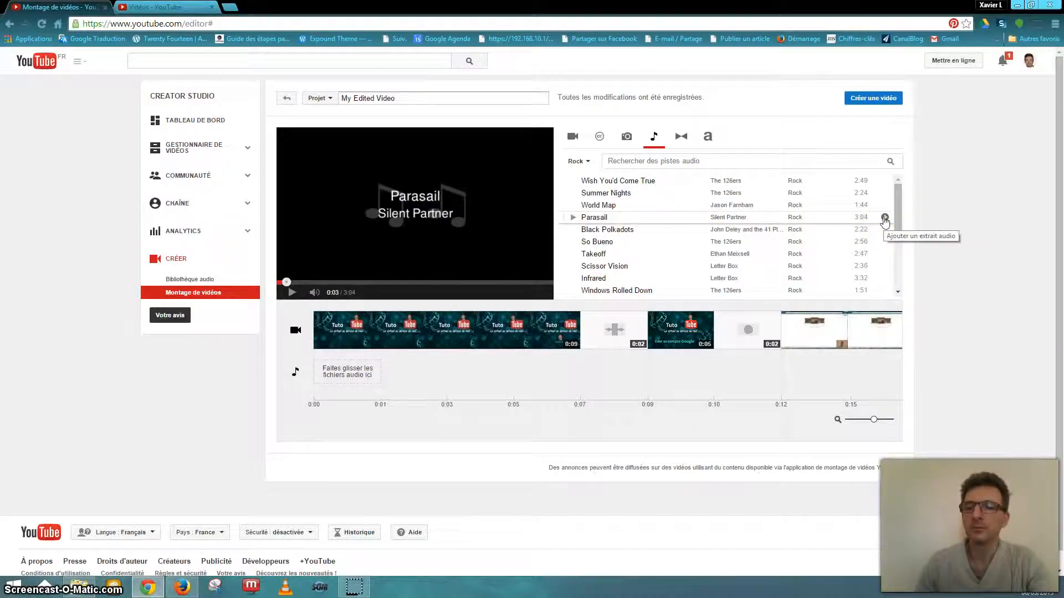
{"action": "left_click_drag", "start_coordinate": [809, 218], "coordinate": [480, 376]}
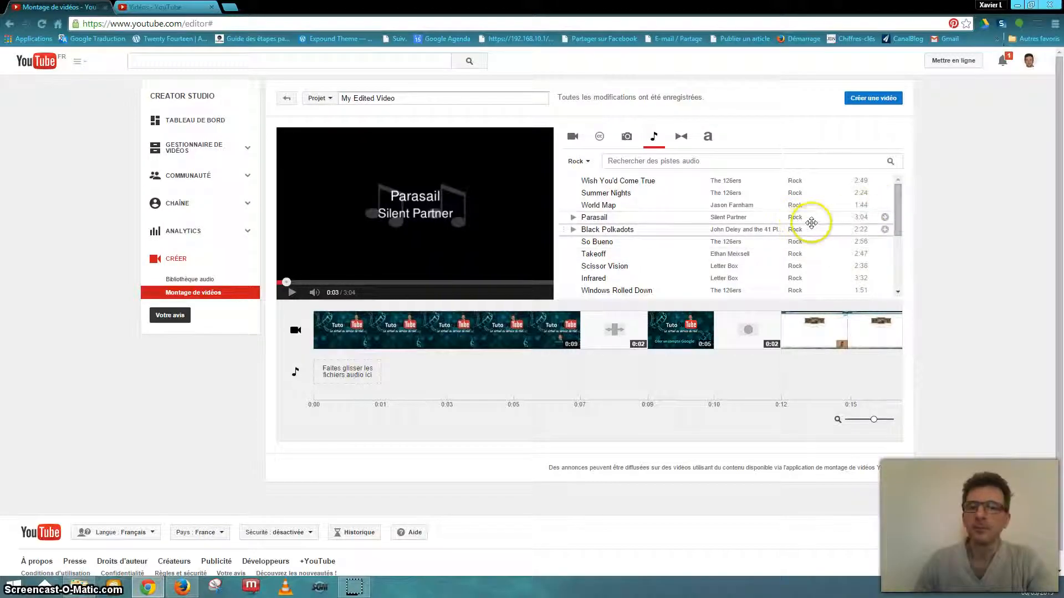
{"action": "left_click", "coordinate": [886, 218]}
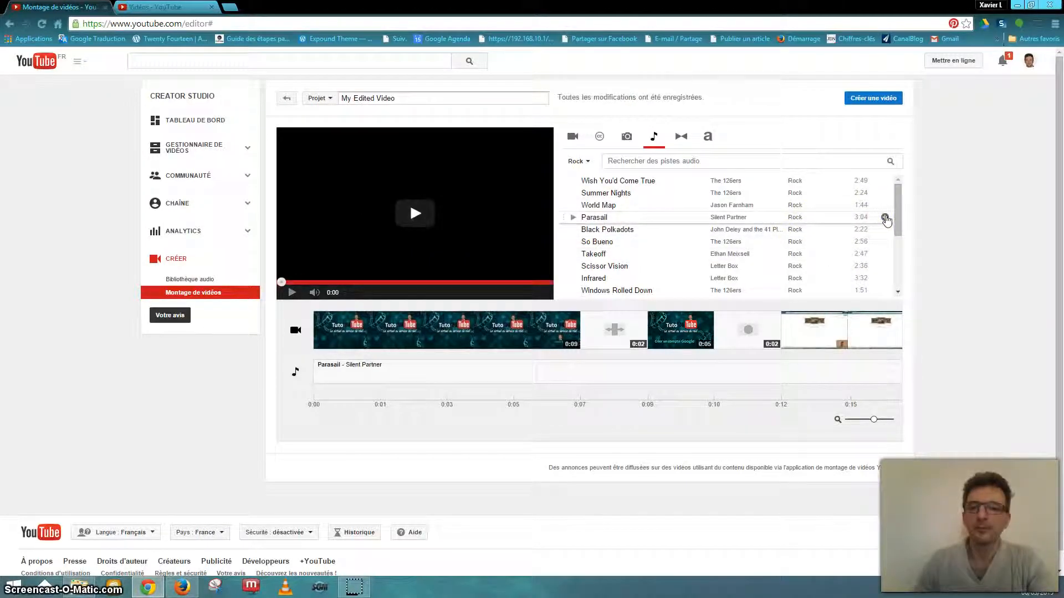
Trim the end of the Parasail audio track to 0:10, where the Diapositive3.PNG slide ends.
{"action": "left_click_drag", "start_coordinate": [875, 421], "coordinate": [853, 423]}
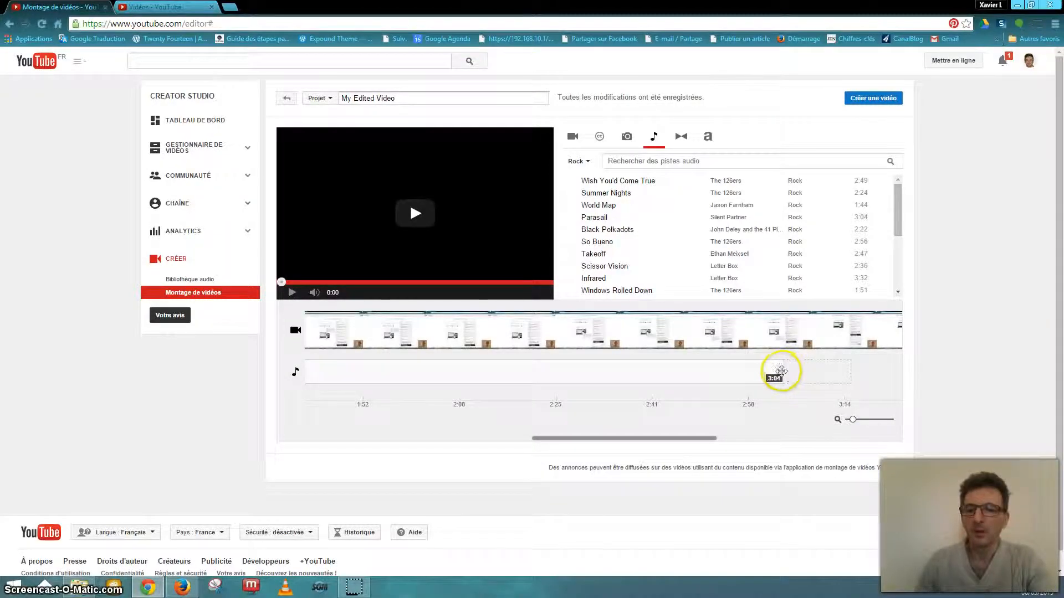
{"action": "left_click", "coordinate": [784, 374]}
{"action": "left_click_drag", "start_coordinate": [785, 373], "coordinate": [383, 373]}
{"action": "left_click", "coordinate": [850, 421]}
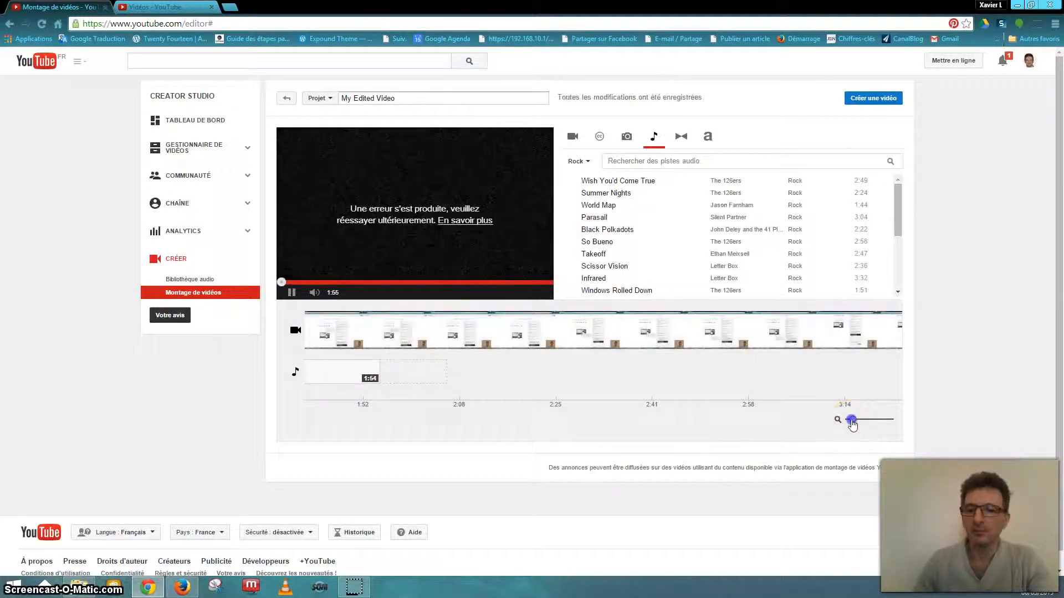
{"action": "left_click_drag", "start_coordinate": [855, 423], "coordinate": [824, 419]}
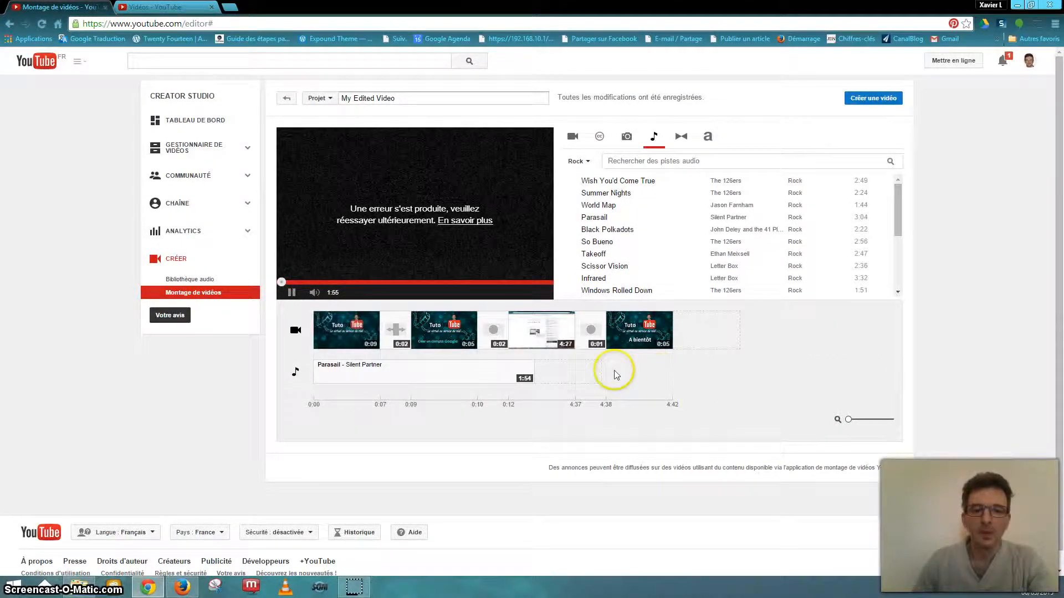
{"action": "left_click", "coordinate": [533, 372]}
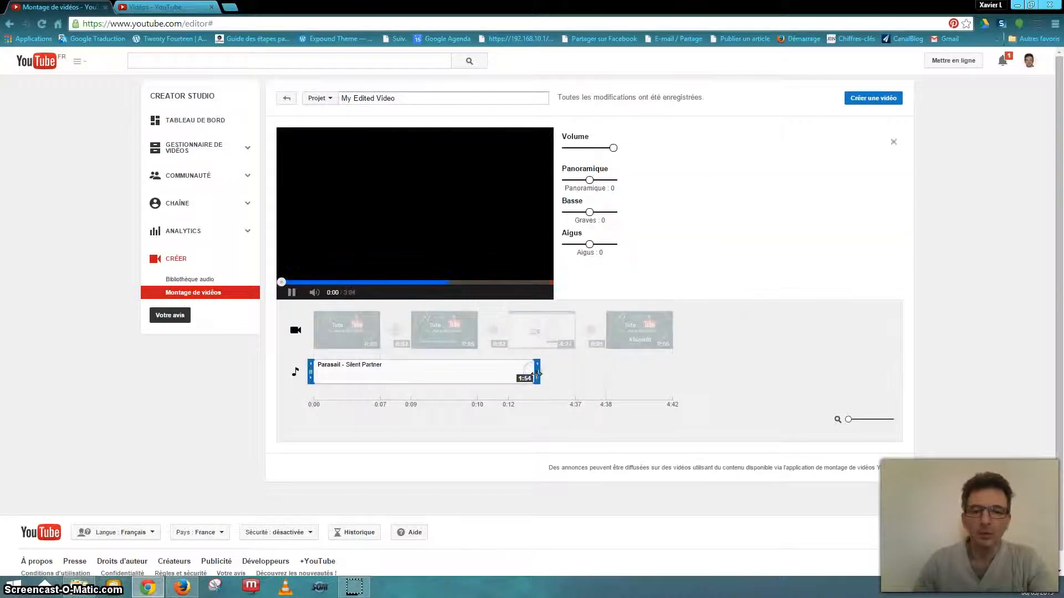
{"action": "left_click_drag", "start_coordinate": [524, 373], "coordinate": [477, 370]}
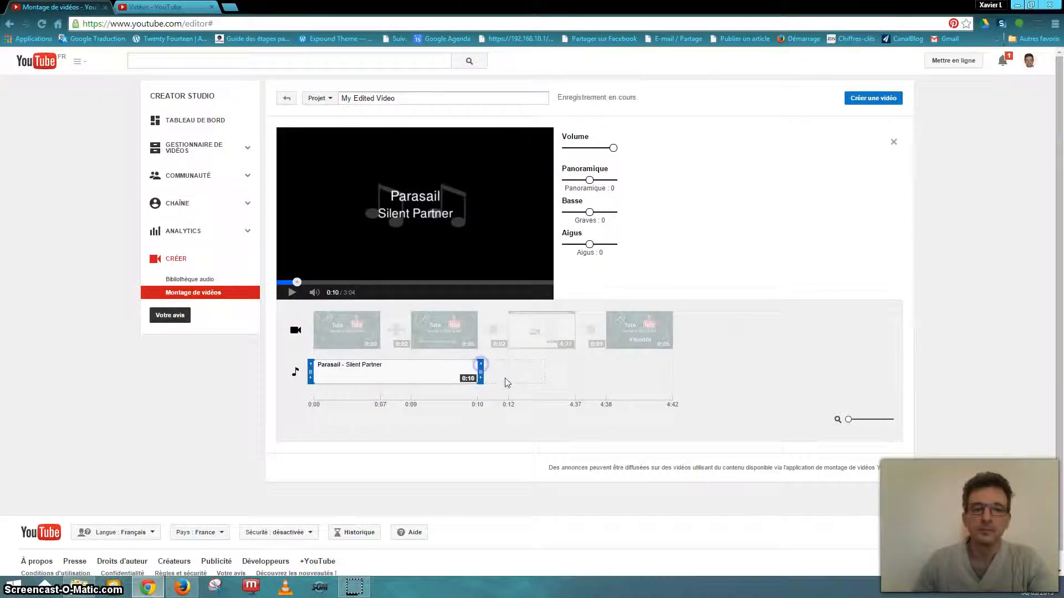
Listen to the Parasail track in the montage, lower its volume moderately and close its audio settings.
{"action": "left_click", "coordinate": [401, 359]}
{"action": "left_click", "coordinate": [361, 364]}
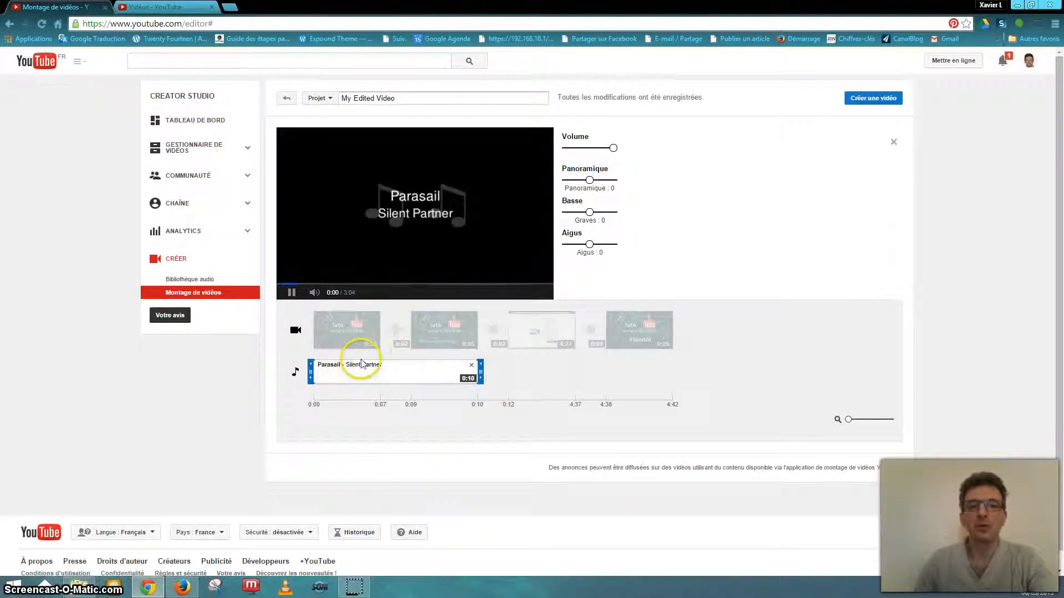
{"action": "left_click", "coordinate": [291, 292]}
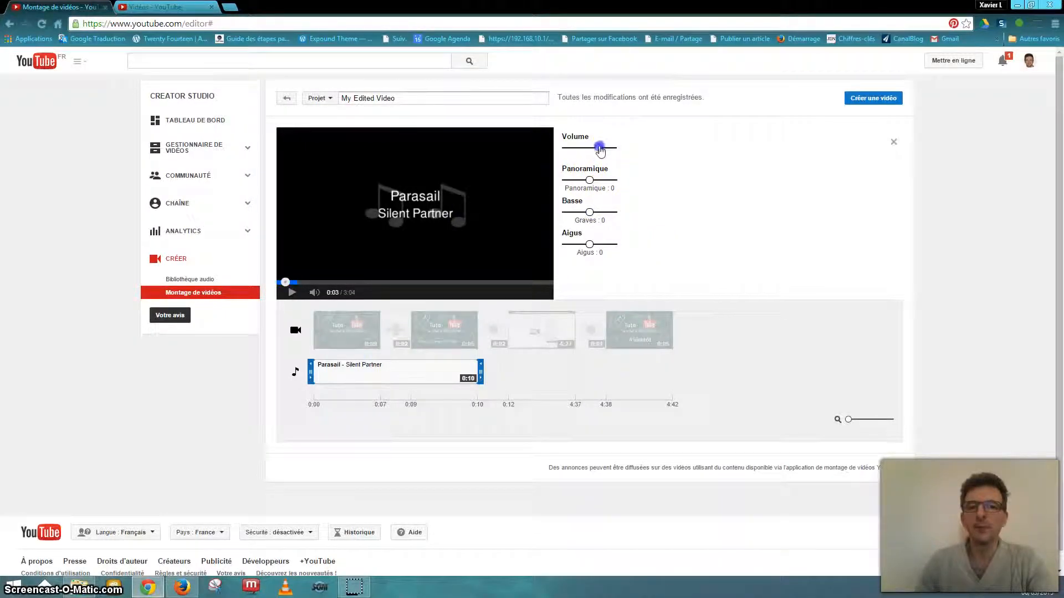
{"action": "left_click_drag", "start_coordinate": [611, 151], "coordinate": [608, 149]}
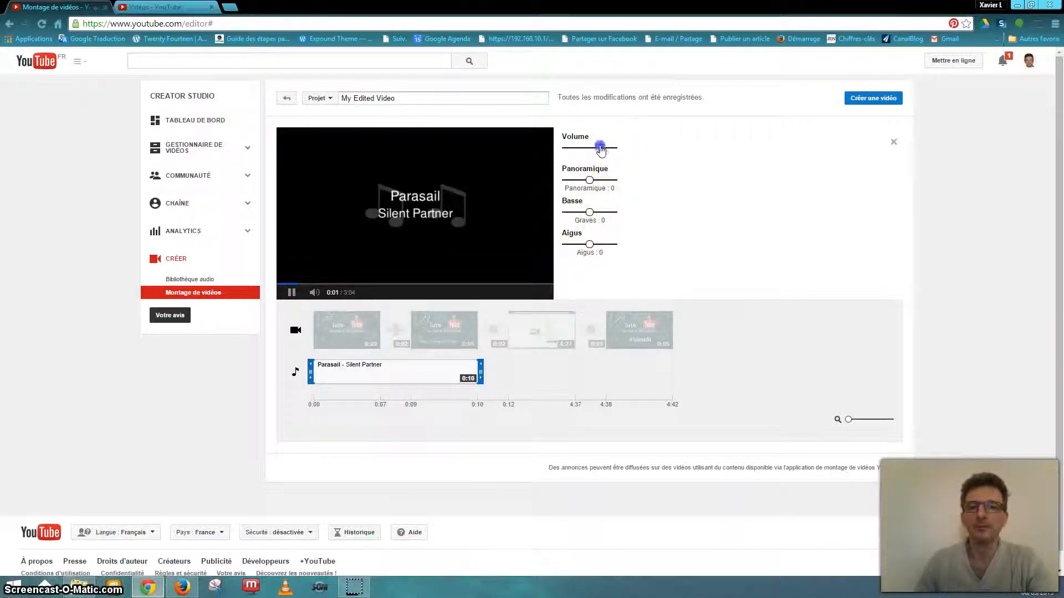
{"action": "left_click_drag", "start_coordinate": [600, 149], "coordinate": [599, 149]}
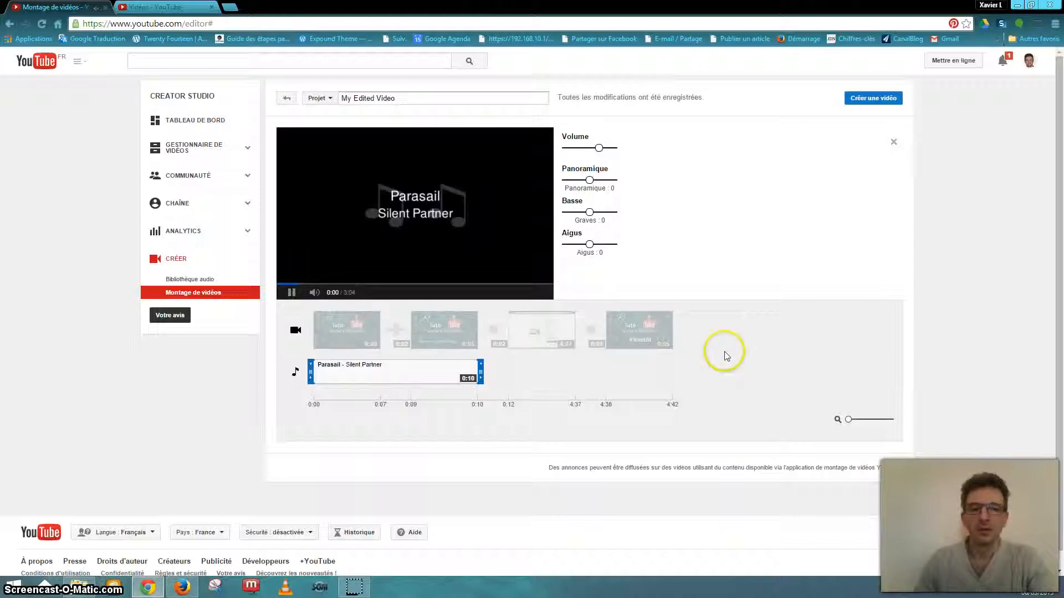
{"action": "left_click", "coordinate": [292, 292]}
{"action": "left_click", "coordinate": [786, 260]}
{"action": "left_click", "coordinate": [780, 356]}
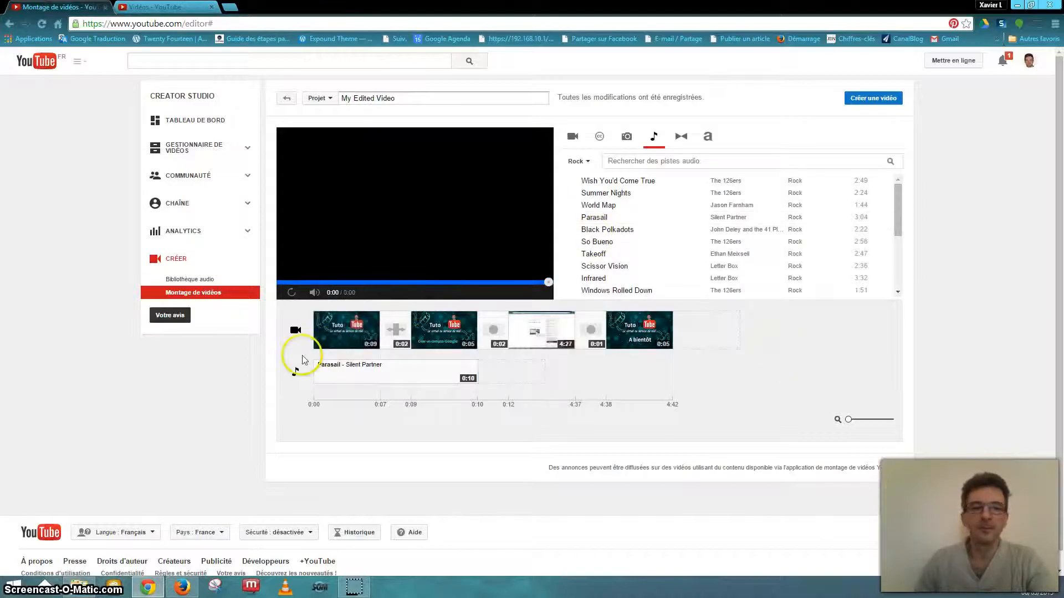
Return the media library to the channel's videos and compare the sound of the youtubeintro clip with the Parasail track.
{"action": "left_click", "coordinate": [620, 374]}
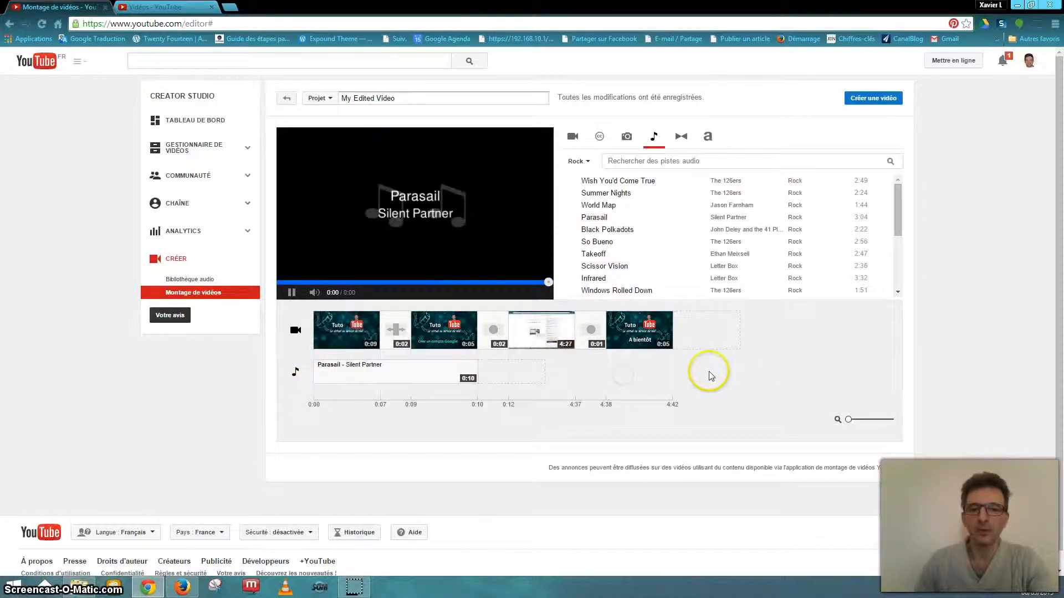
{"action": "left_click", "coordinate": [573, 138]}
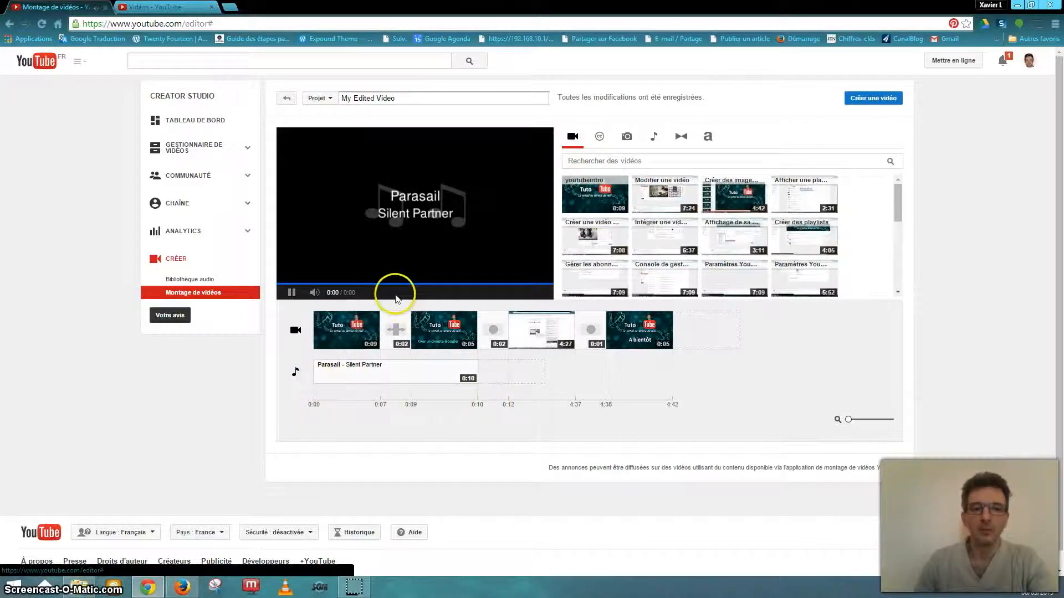
{"action": "left_click", "coordinate": [293, 292]}
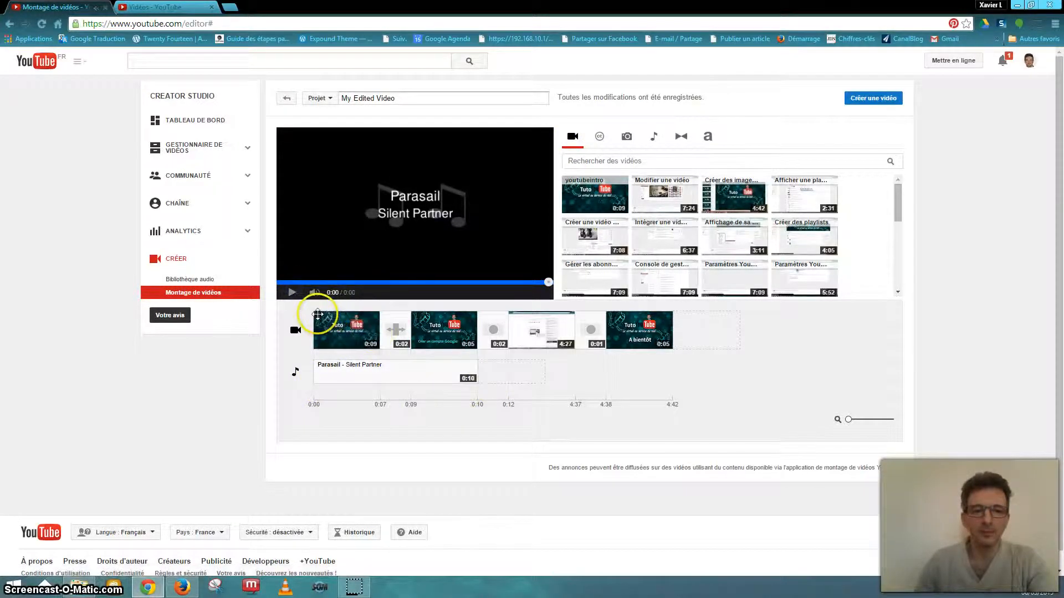
{"action": "left_click", "coordinate": [326, 335]}
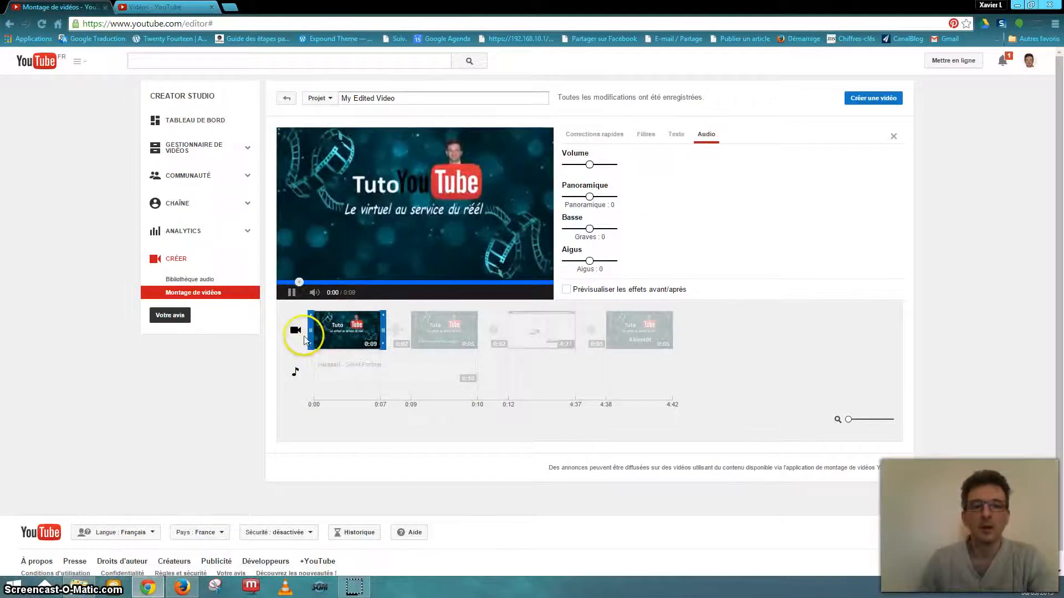
{"action": "left_click", "coordinate": [372, 379]}
{"action": "left_click", "coordinate": [370, 375]}
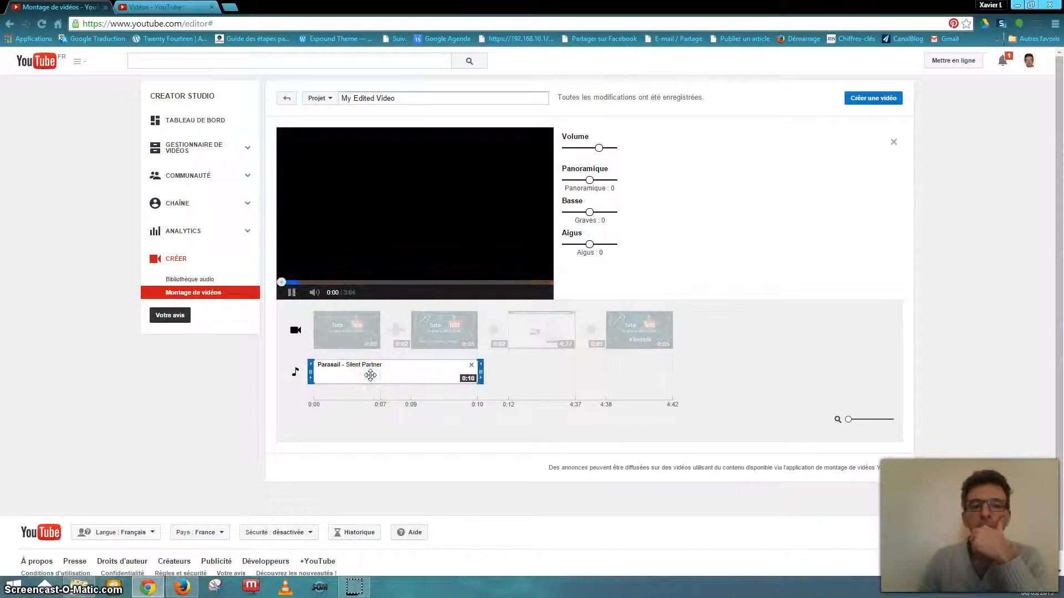
{"action": "left_click", "coordinate": [292, 293]}
{"action": "left_click", "coordinate": [292, 294]}
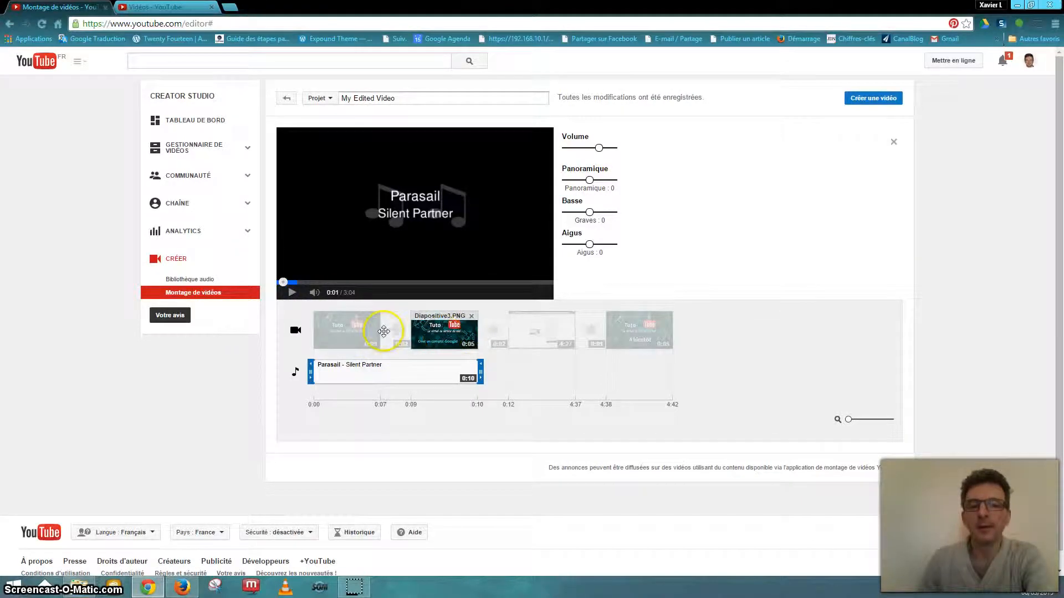
Lower the youtubeintro clip's volume slightly and play the Parasail track to compare the sound levels.
{"action": "left_click", "coordinate": [340, 335]}
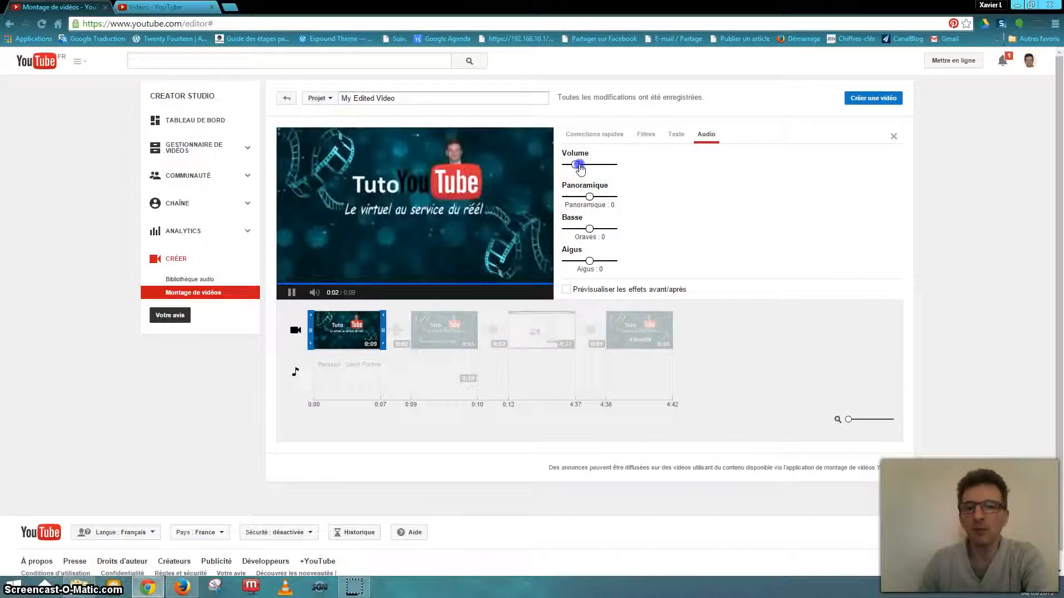
{"action": "left_click_drag", "start_coordinate": [580, 169], "coordinate": [590, 171]}
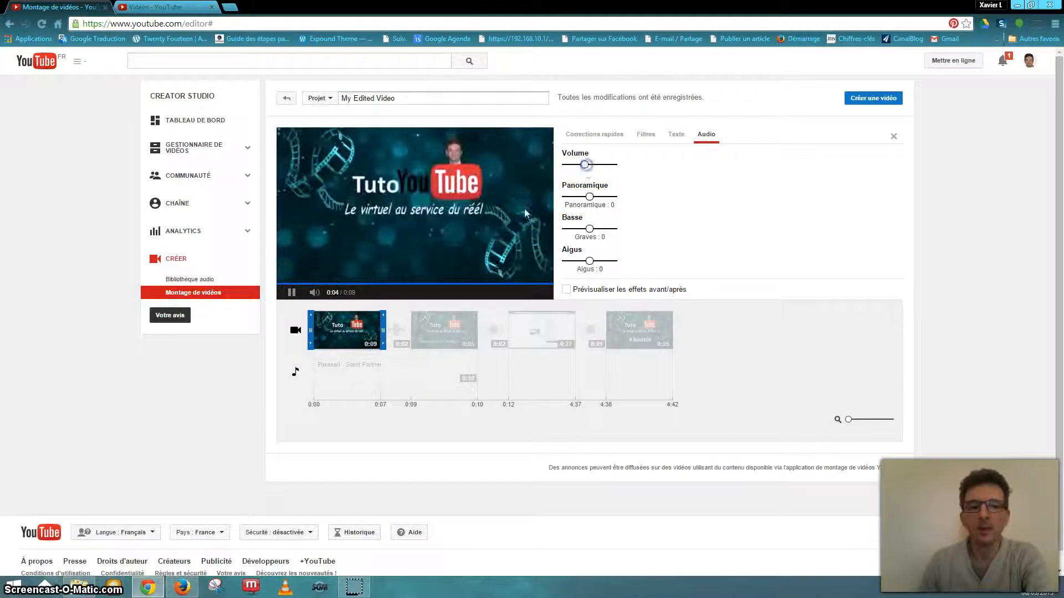
{"action": "left_click", "coordinate": [352, 377]}
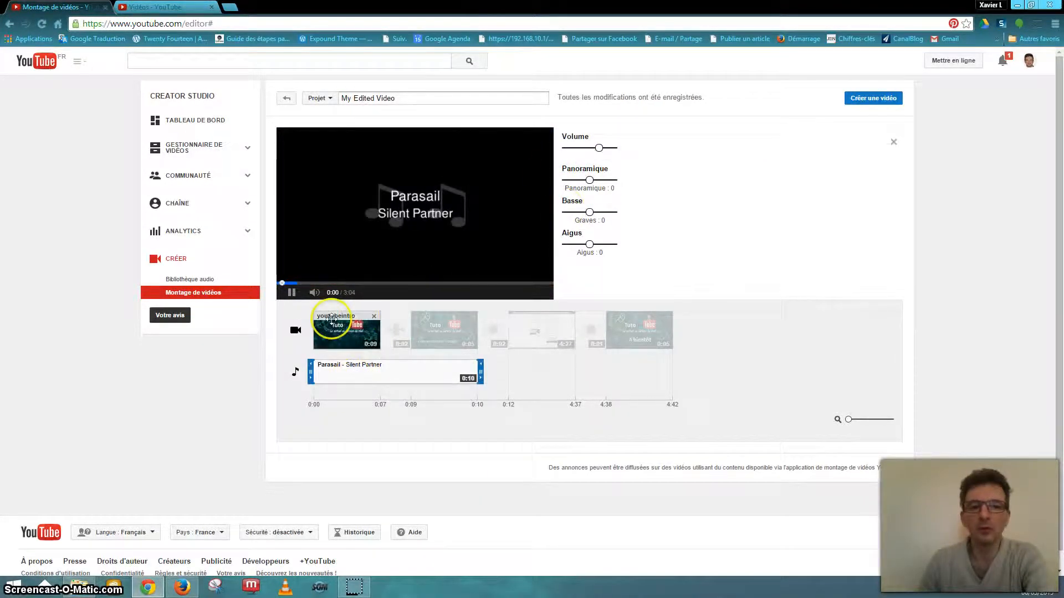
{"action": "left_click", "coordinate": [289, 298]}
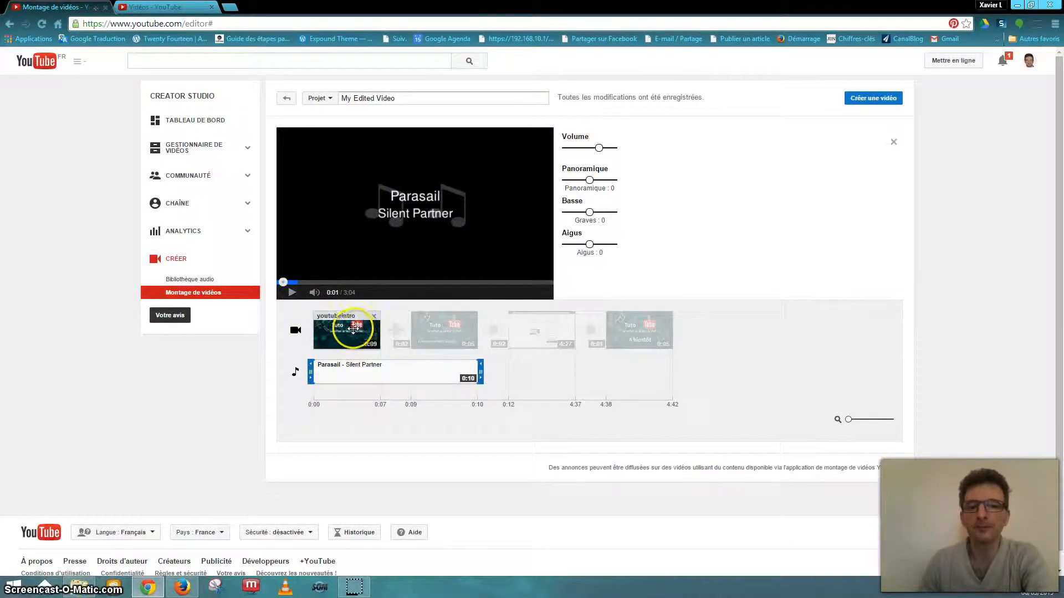
View the settings of the Cercle transition before the tutorial video, listen to Parasail again and close its audio settings.
{"action": "left_click", "coordinate": [490, 331]}
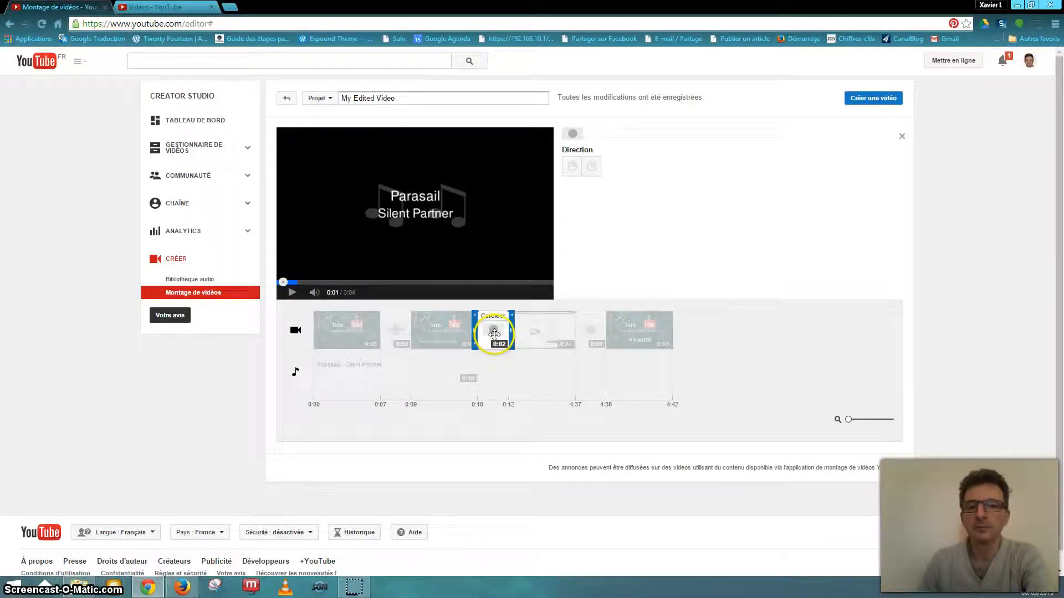
{"action": "left_click", "coordinate": [466, 381]}
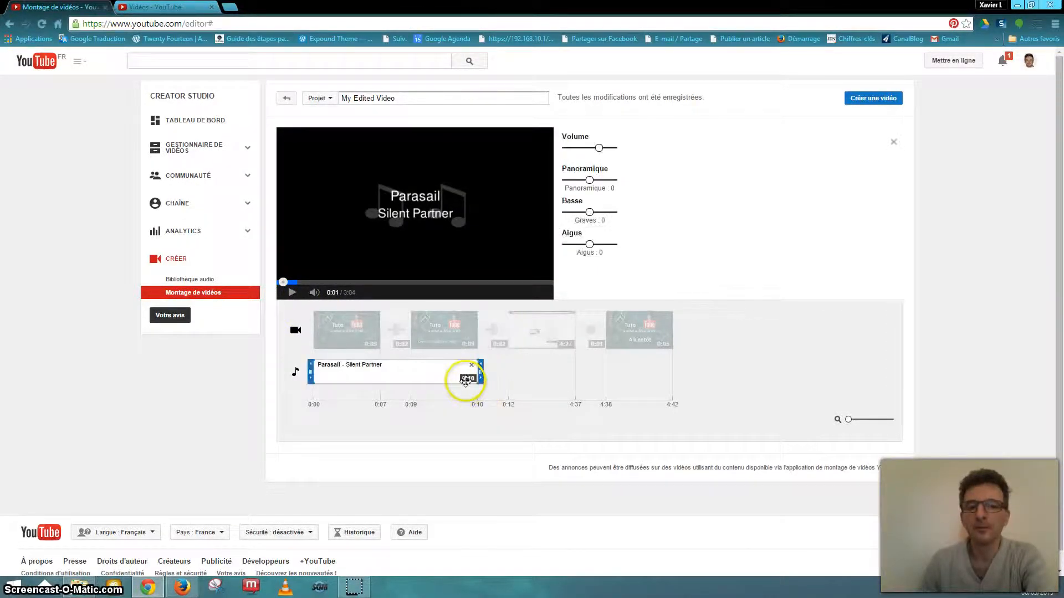
{"action": "left_click", "coordinate": [287, 294]}
{"action": "left_click", "coordinate": [290, 293]}
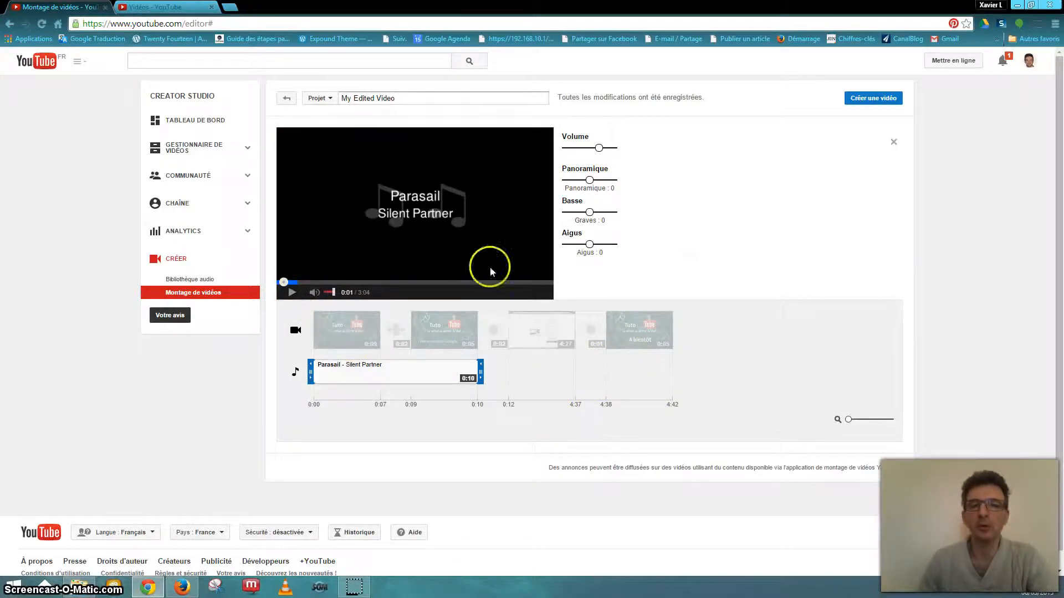
{"action": "left_click", "coordinate": [295, 331]}
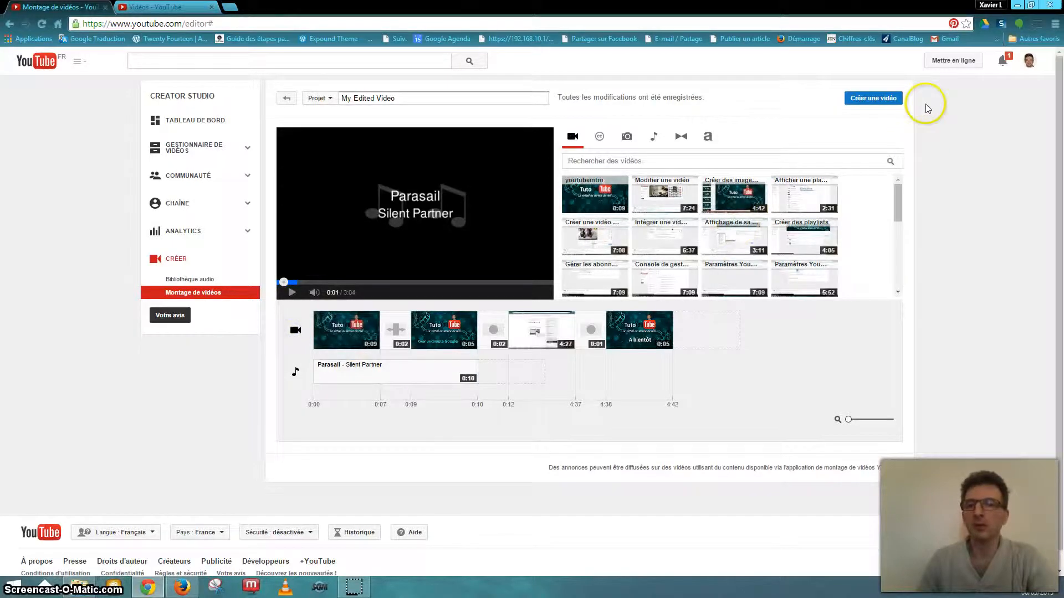
Rename the project to "Créer un compte google" and create the video from the montage.
{"action": "left_click_drag", "start_coordinate": [407, 97], "coordinate": [306, 91]}
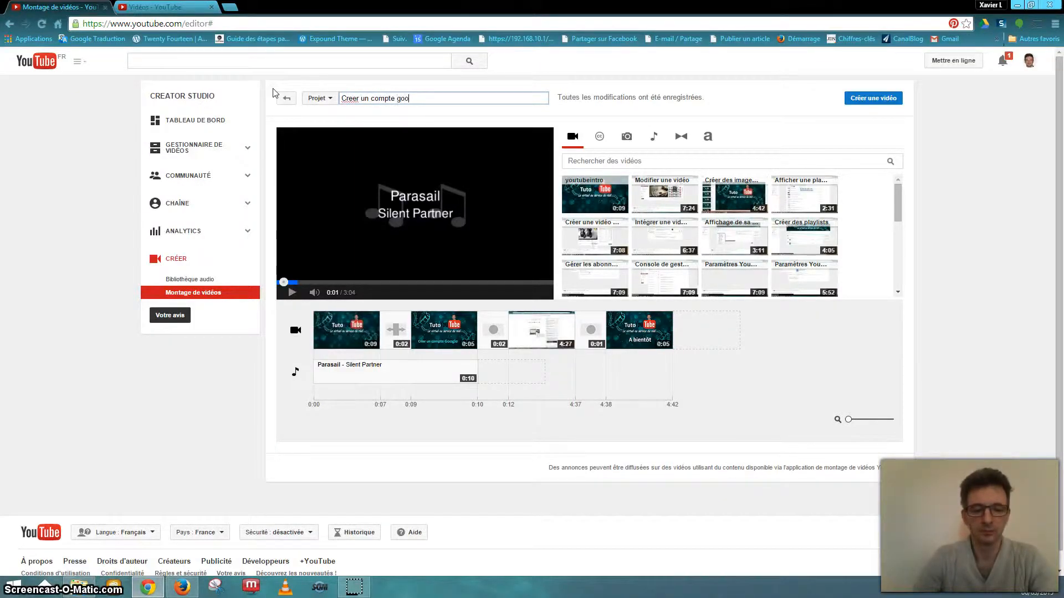
{"action": "right_click", "coordinate": [352, 100]}
{"action": "left_click", "coordinate": [366, 105]}
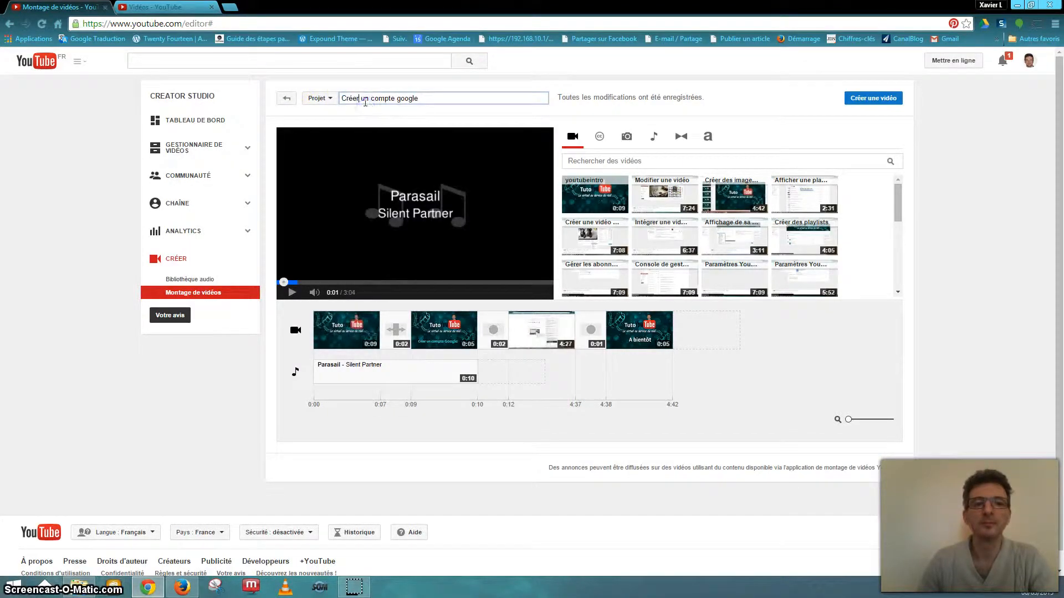
{"action": "left_click", "coordinate": [856, 100]}
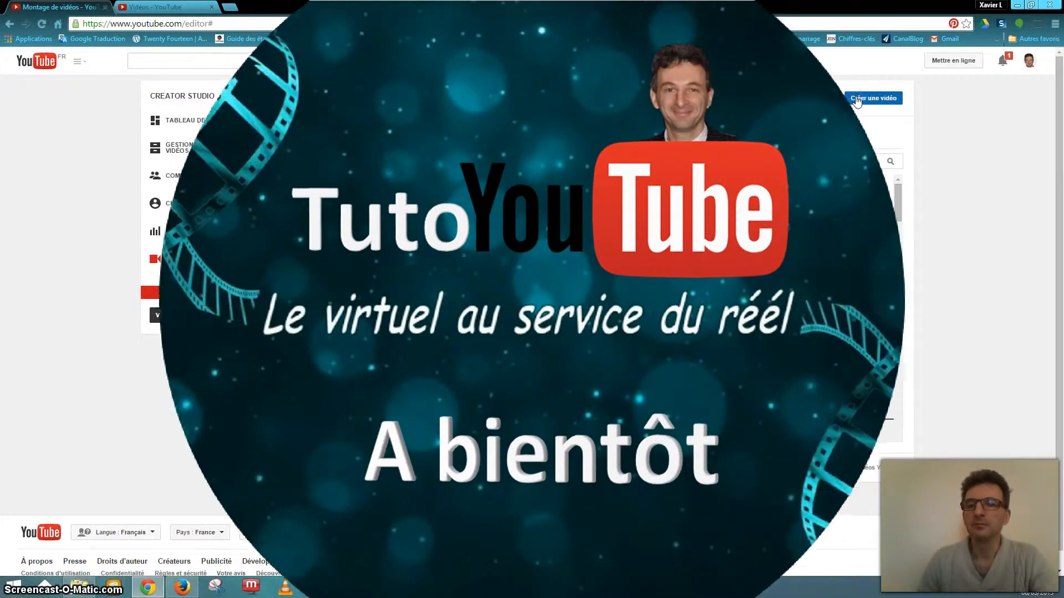